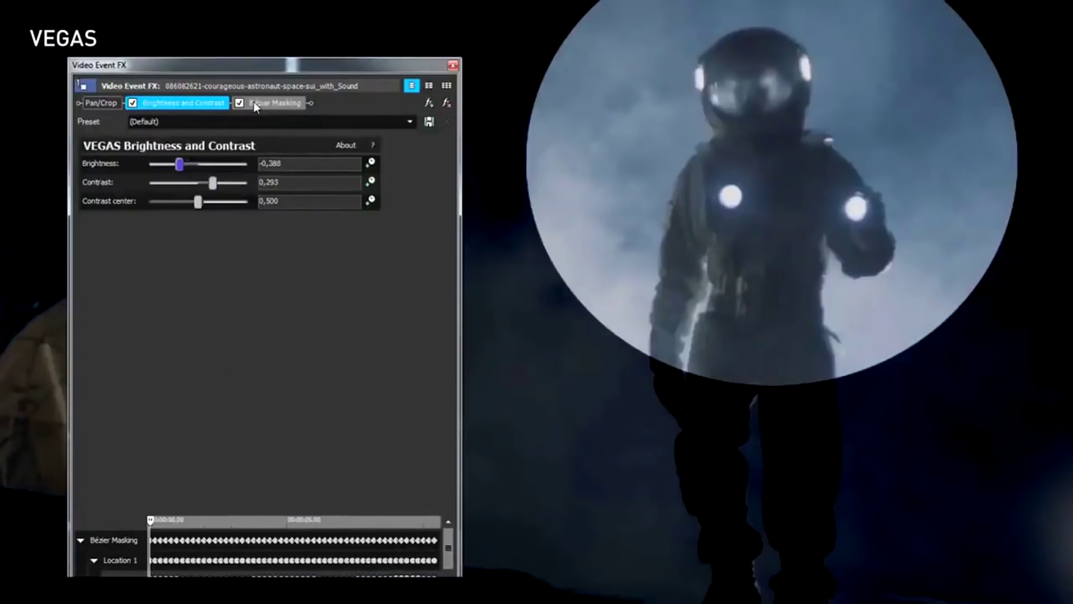
# - Drag the astronaut oval mask's Feather 1 slider up to soften its edge
pyautogui.click(254, 102)
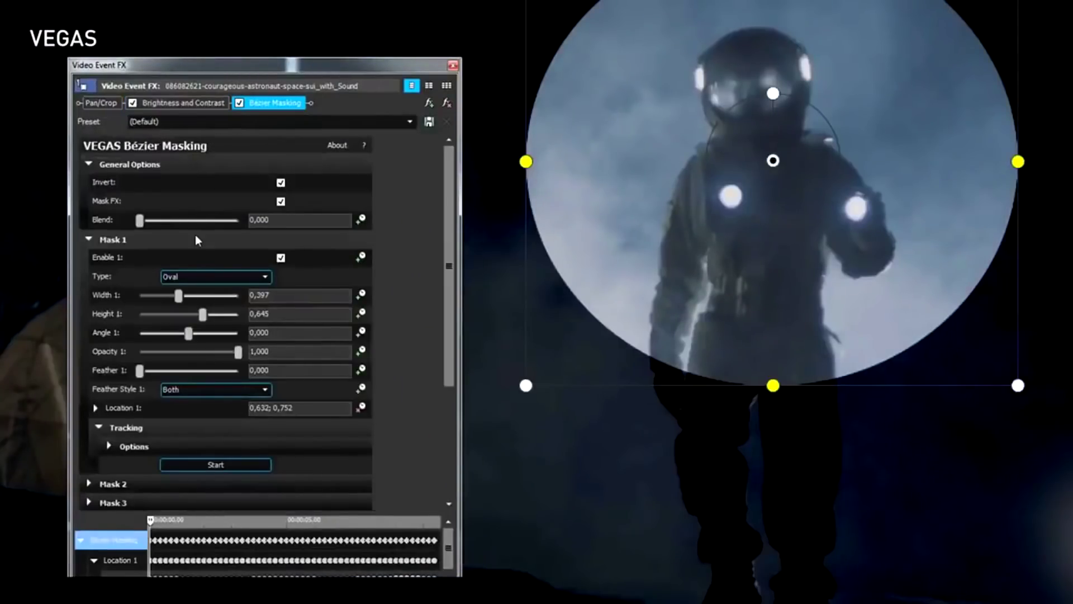
pyautogui.moveTo(166, 369); pyautogui.dragTo(185, 369)
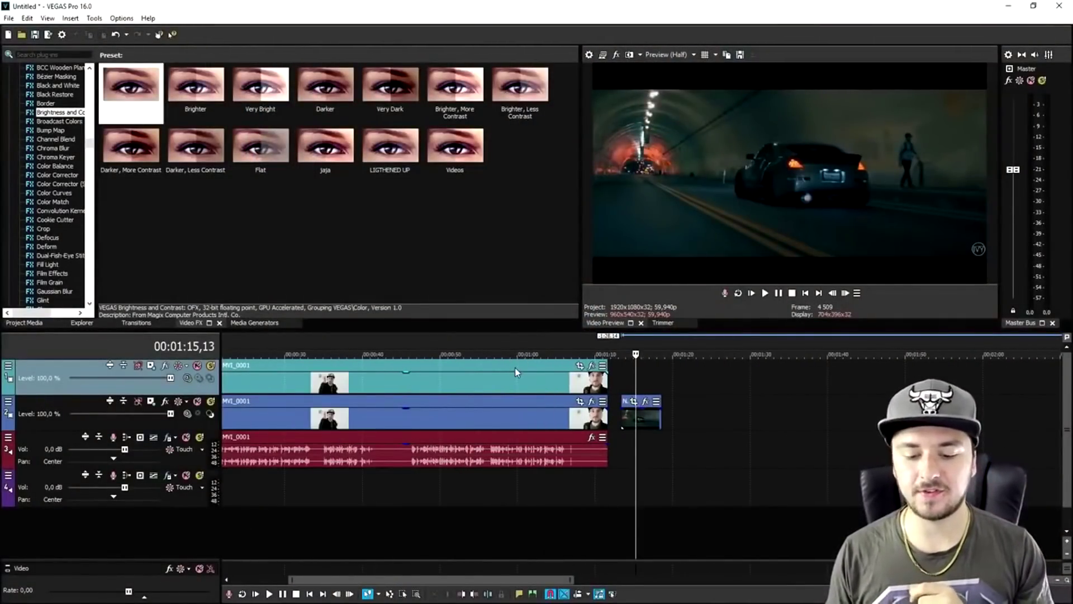
# - Zoom the timeline, park the cursor at the car clip's start, and select the Night Lovell event on track 2
pyautogui.scroll(6, 517, 375)
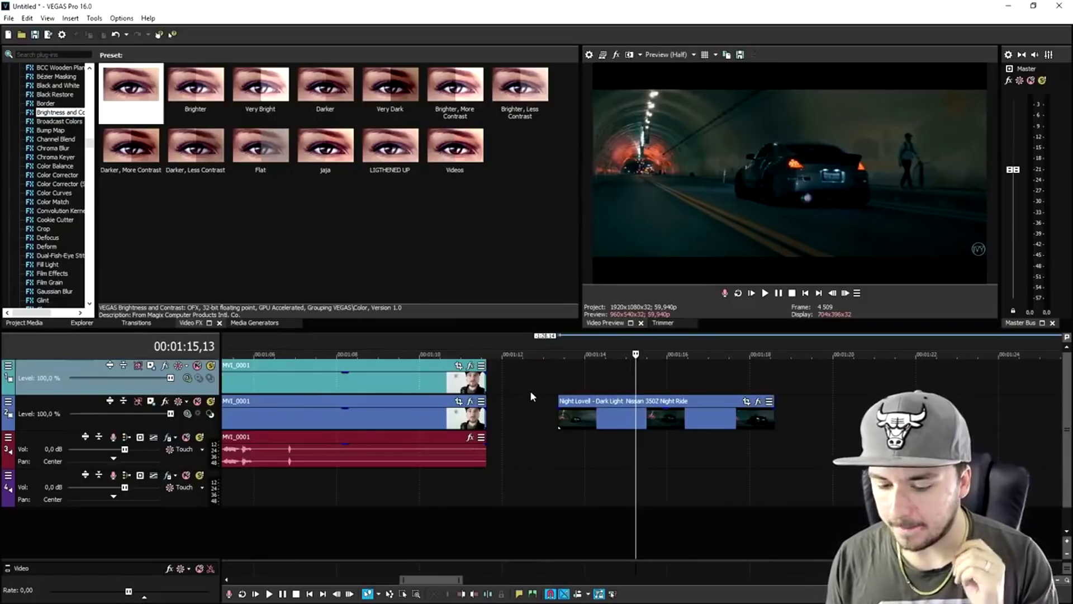
pyautogui.scroll(-2, 530, 390)
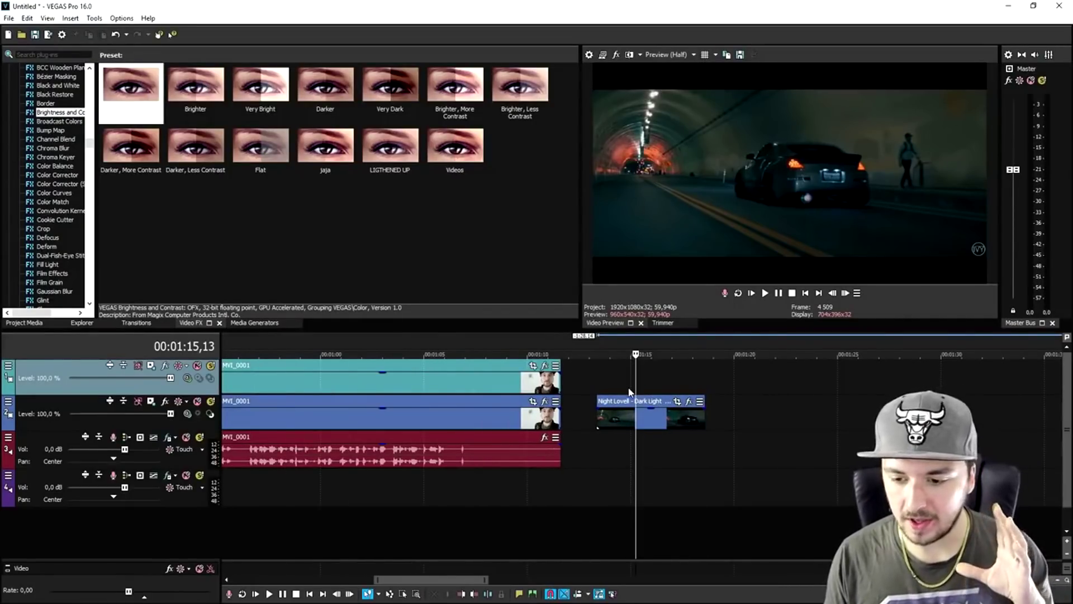
pyautogui.scroll(2, 631, 389)
pyautogui.scroll(-1, 654, 390)
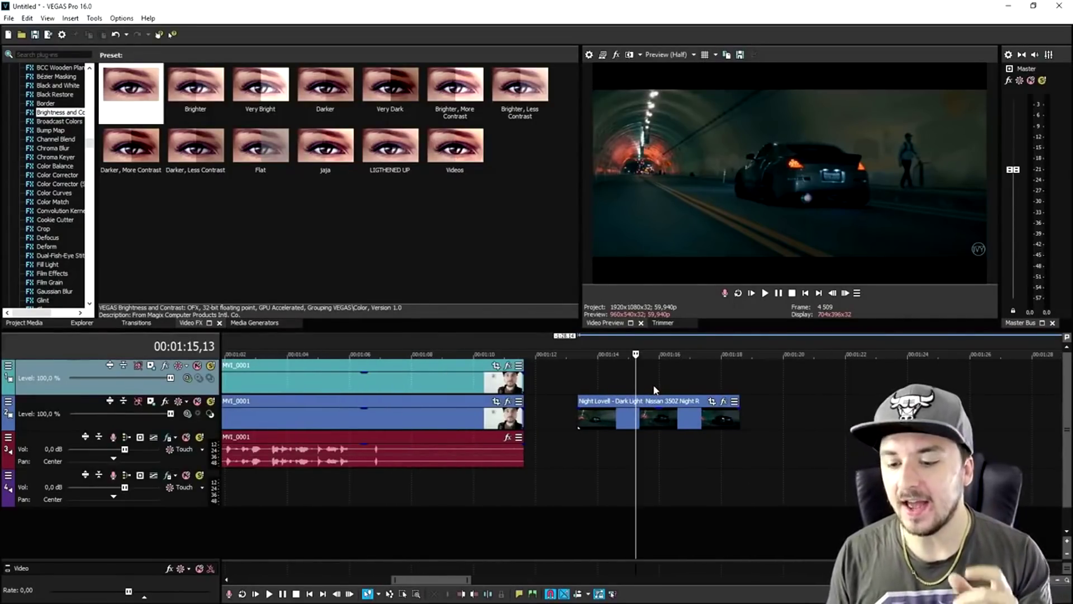
pyautogui.click(601, 370)
pyautogui.click(586, 376)
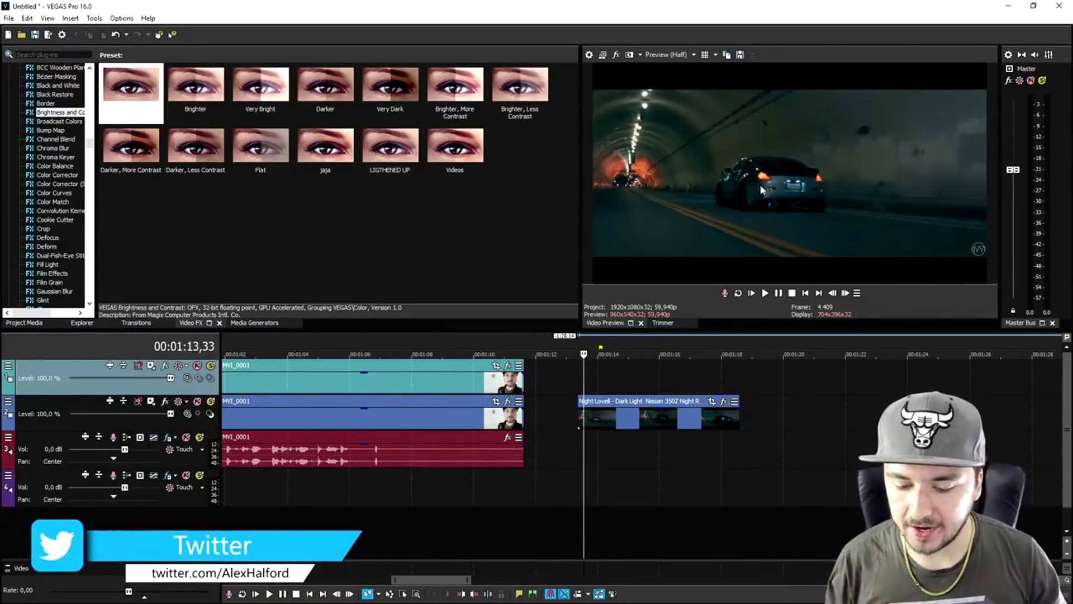
pyautogui.click(587, 420)
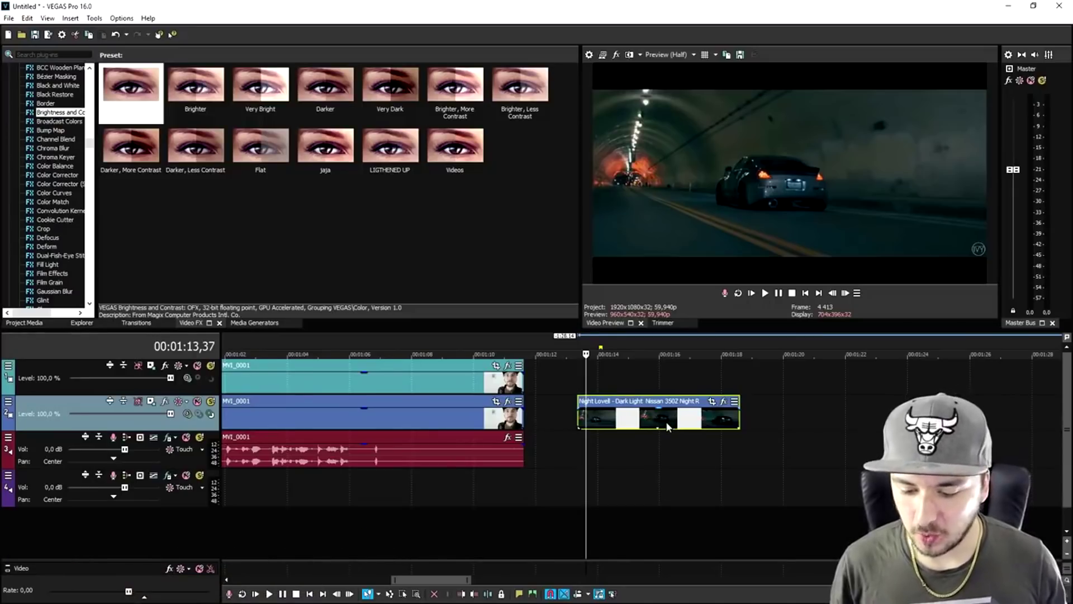
# - Duplicate the Night Lovell clip and stack the copy on track 1, aligned above the original
pyautogui.moveTo(668, 426); pyautogui.dragTo(727, 425)
pyautogui.click(682, 422)
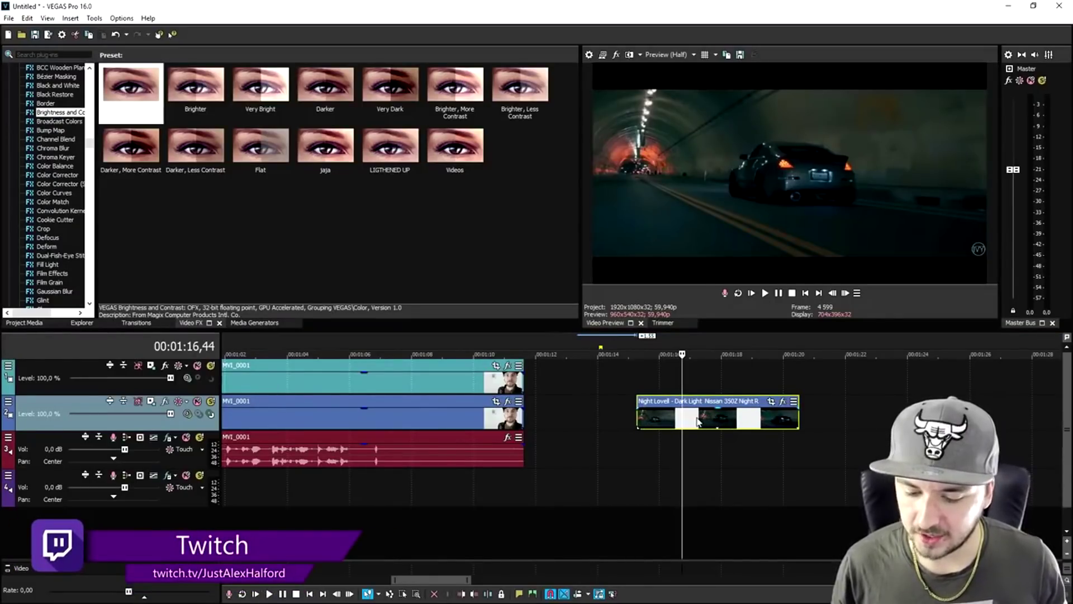
pyautogui.scroll(-2, 697, 422)
pyautogui.click(738, 416)
pyautogui.hotkey('ctrl', 'v')
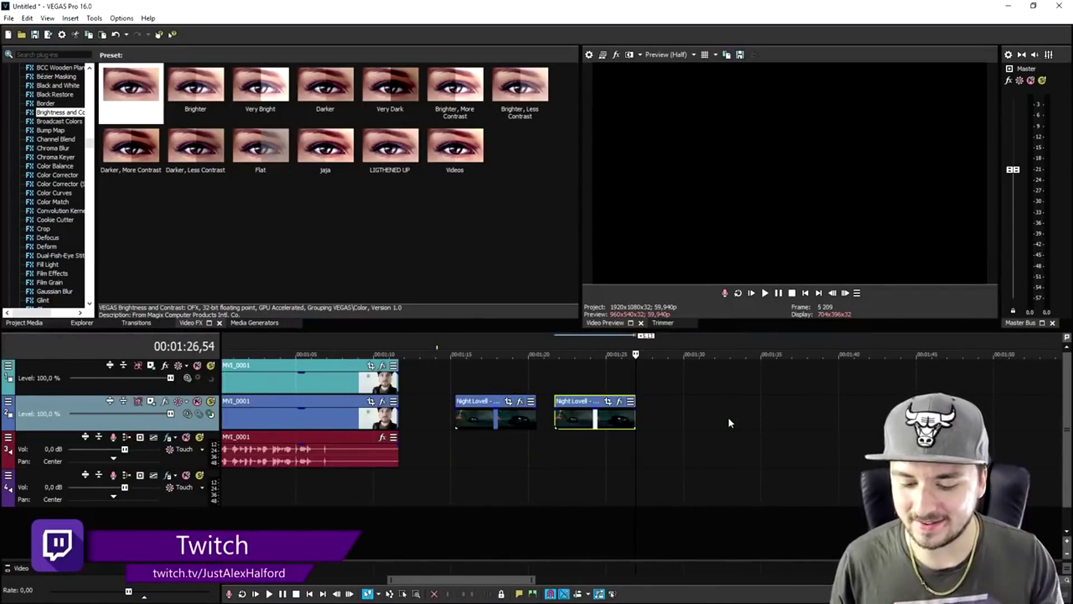
pyautogui.moveTo(450, 403); pyautogui.dragTo(582, 374)
# - Drop the lower Night Lovell clip's opacity to about 2%
pyautogui.click(574, 383)
pyautogui.scroll(2, 656, 410)
pyautogui.click(659, 409)
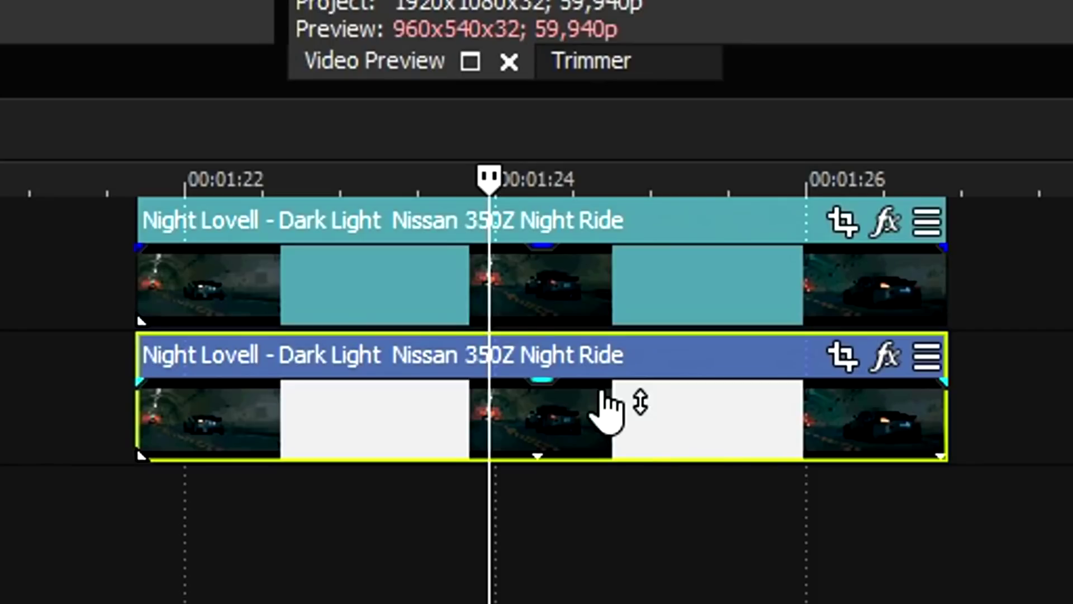
pyautogui.moveTo(606, 403); pyautogui.dragTo(608, 495)
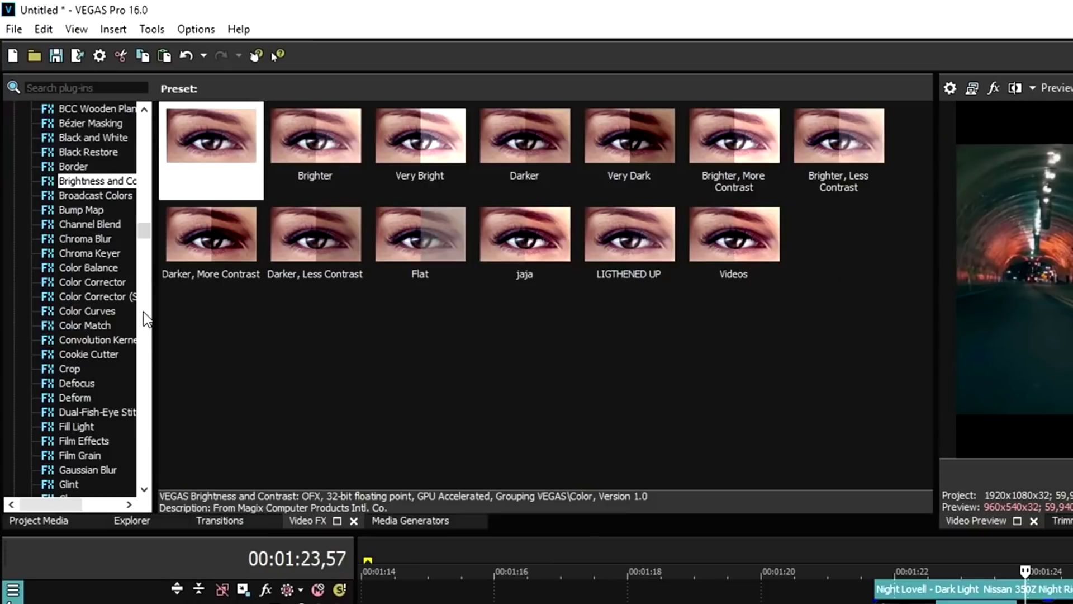
# - Apply the Circle Bézier Masking preset to the lower car clip and shrink it around the taillight
pyautogui.scroll(2, 109, 180)
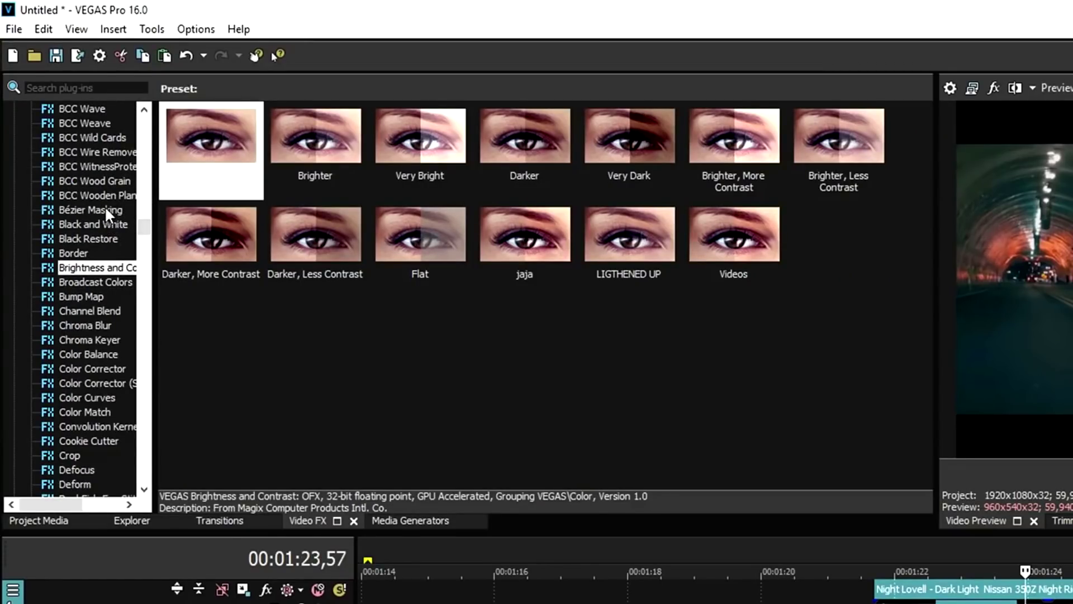
pyautogui.click(106, 211)
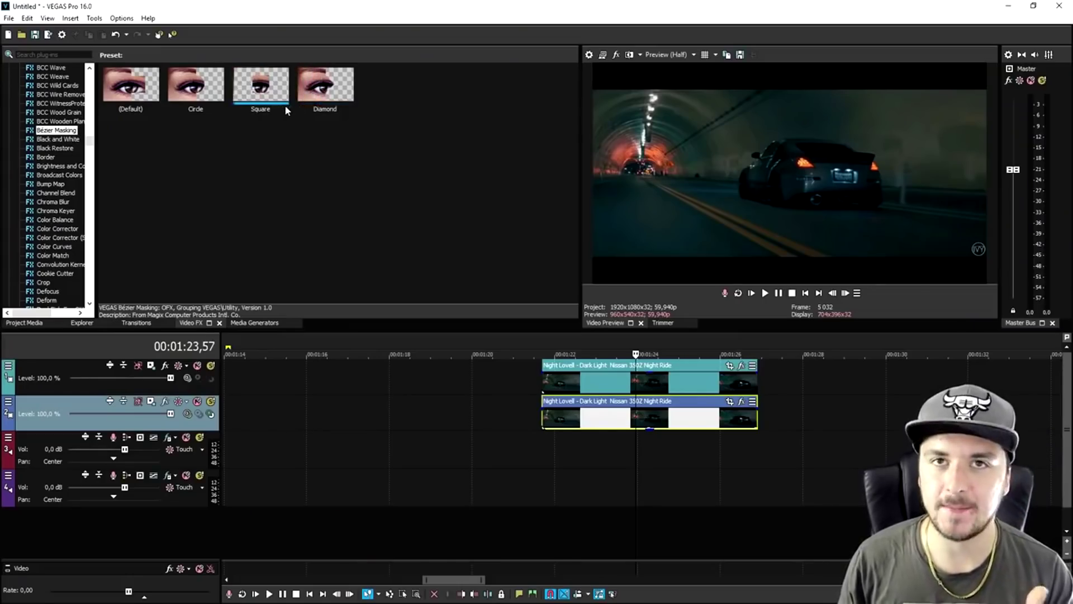
pyautogui.moveTo(134, 88); pyautogui.dragTo(664, 380)
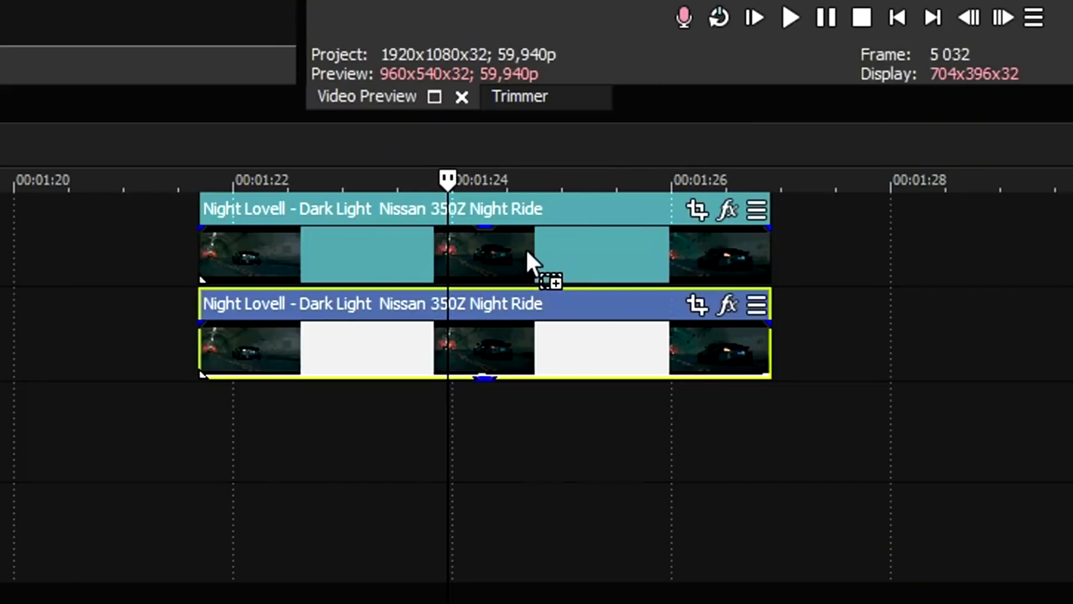
pyautogui.moveTo(527, 253); pyautogui.dragTo(525, 249)
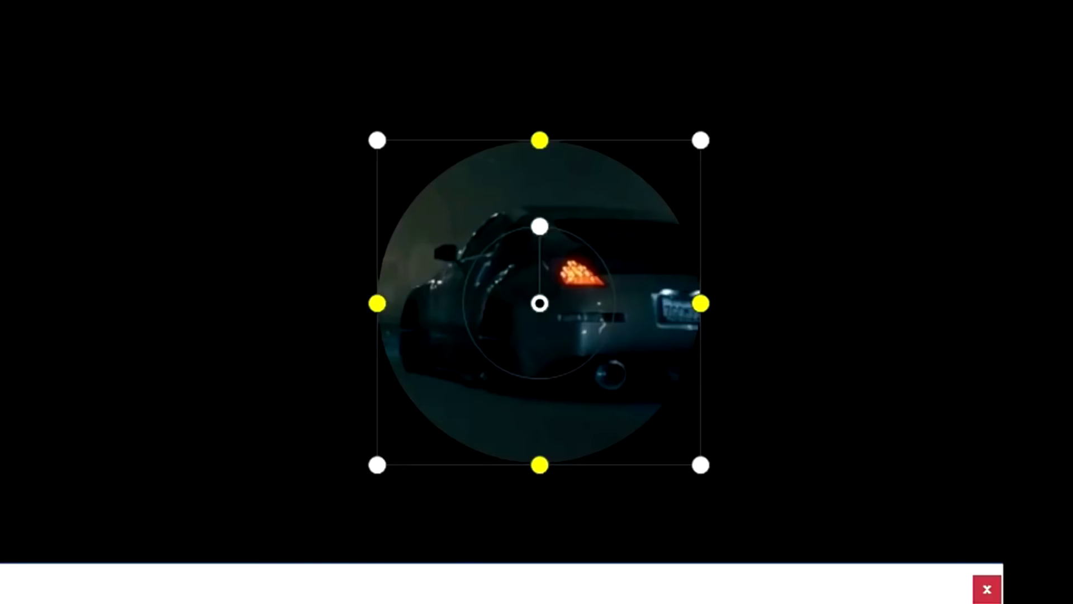
pyautogui.moveTo(700, 140); pyautogui.dragTo(604, 242)
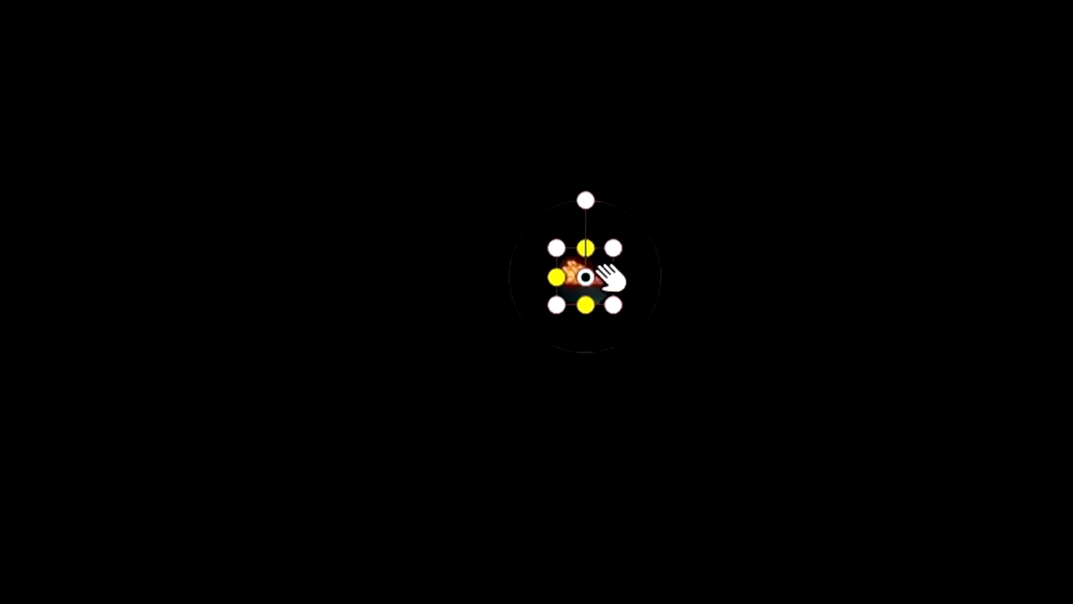
pyautogui.moveTo(592, 277); pyautogui.dragTo(581, 274)
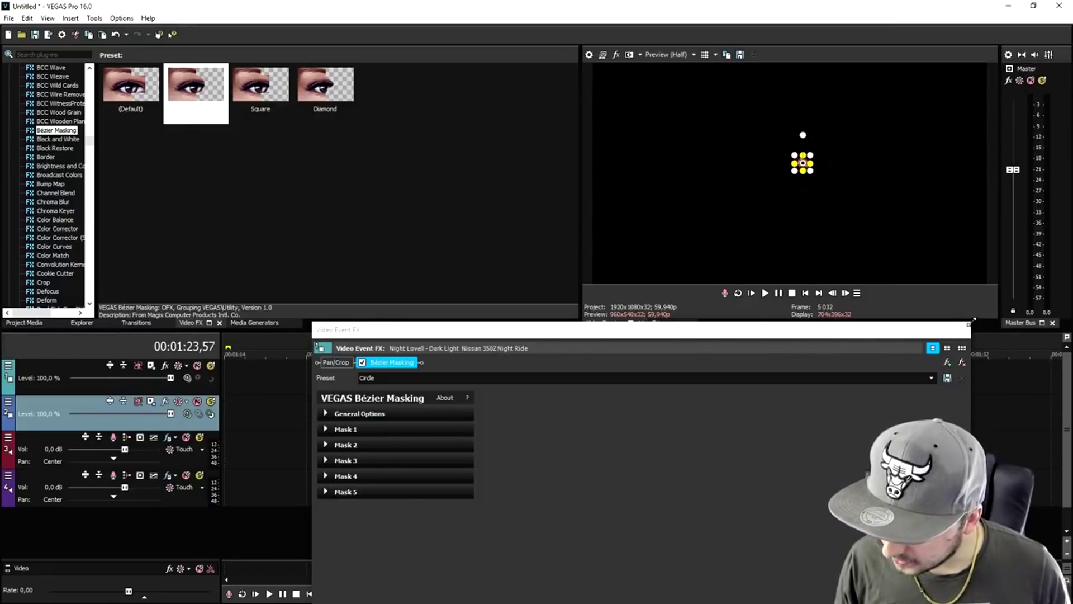
# - Resize the Video Event FX window, move it to the upper left, and expand General Options and Mask 1
pyautogui.moveTo(972, 321); pyautogui.dragTo(568, 342)
pyautogui.moveTo(470, 338); pyautogui.dragTo(371, 51)
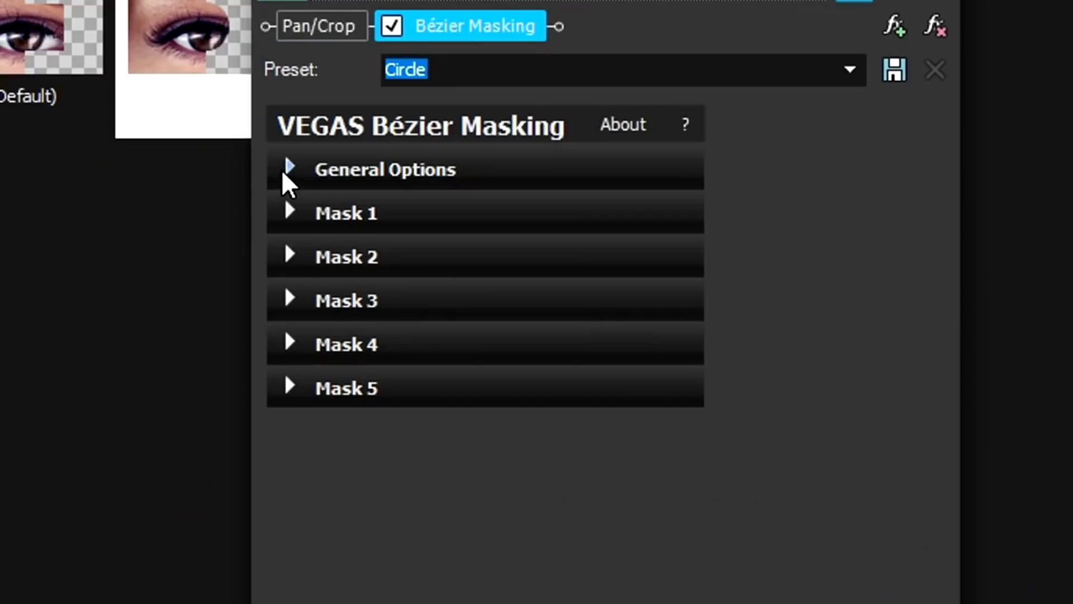
pyautogui.click(225, 135)
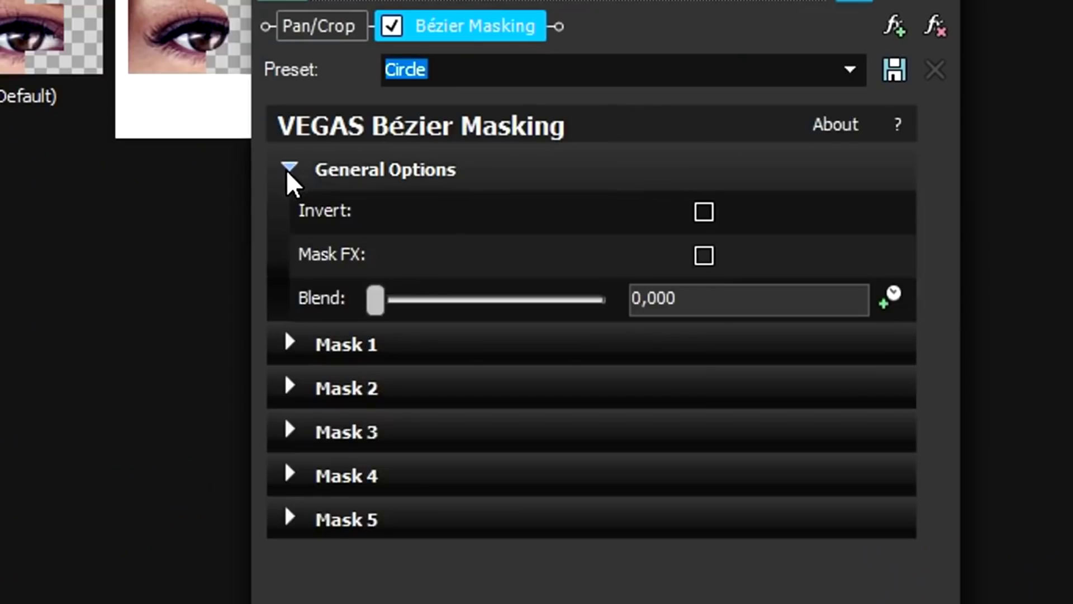
pyautogui.moveTo(374, 298); pyautogui.dragTo(328, 327)
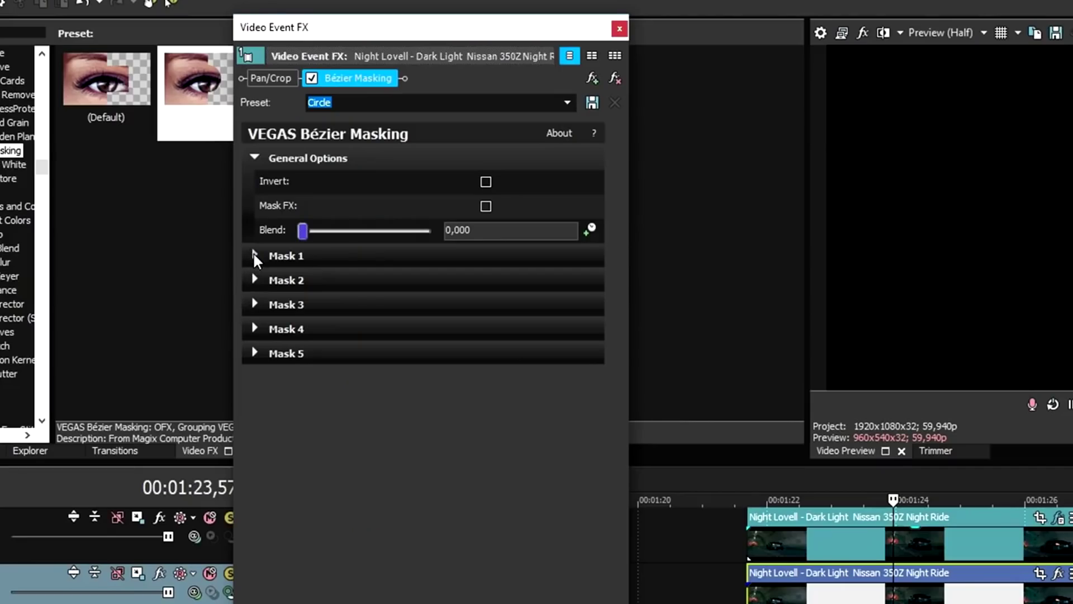
pyautogui.click(288, 338)
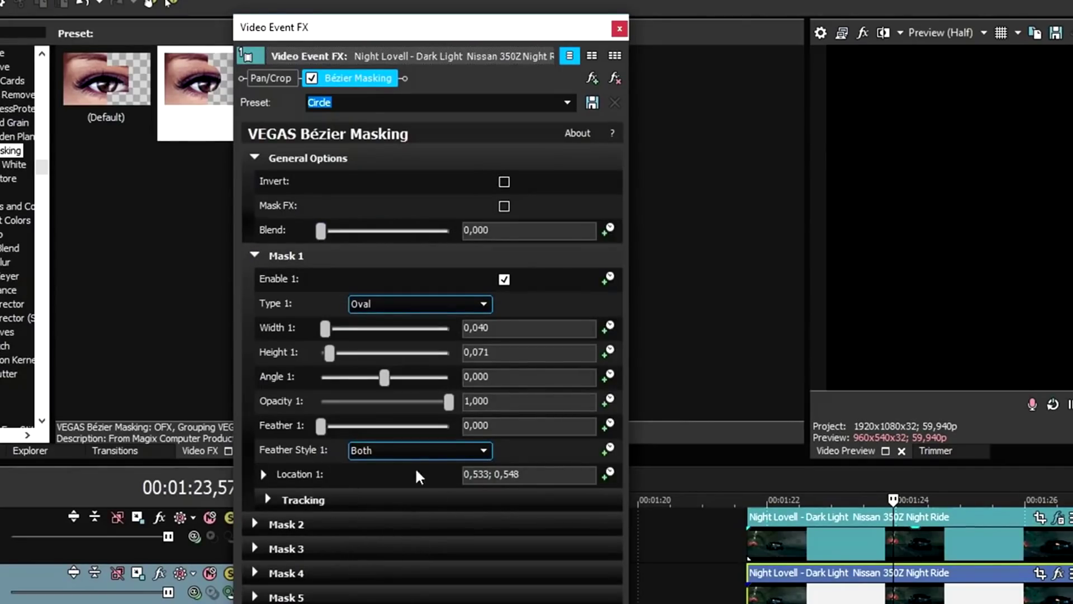
# - Set the taillight mask's Feather 1 to 14,626 and reveal its Tracking options
pyautogui.moveTo(320, 427); pyautogui.dragTo(359, 428)
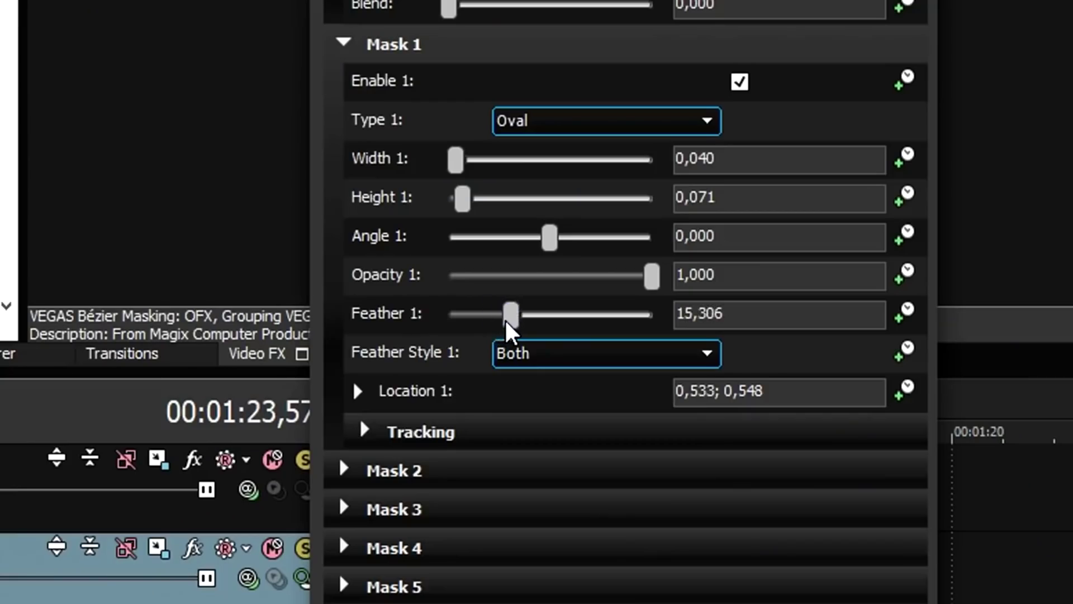
pyautogui.moveTo(509, 330); pyautogui.dragTo(507, 331)
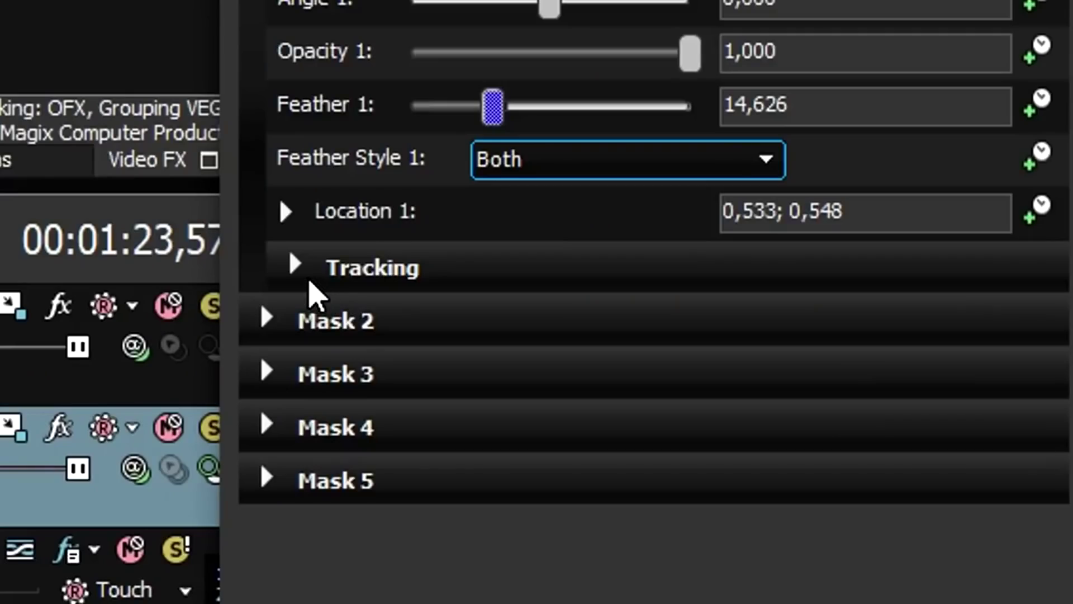
pyautogui.click(296, 278)
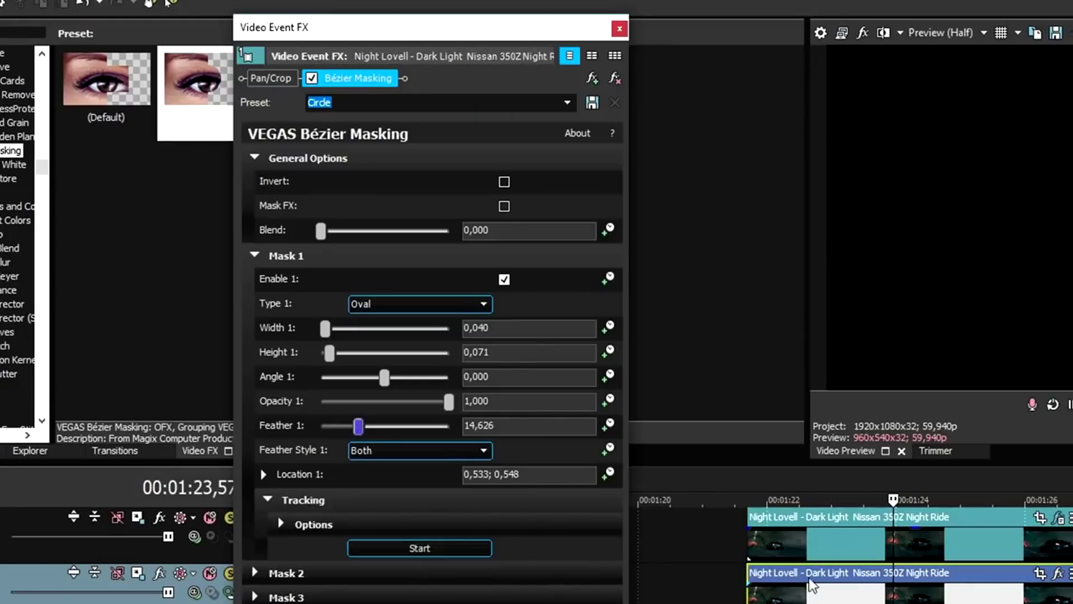
pyautogui.click(757, 544)
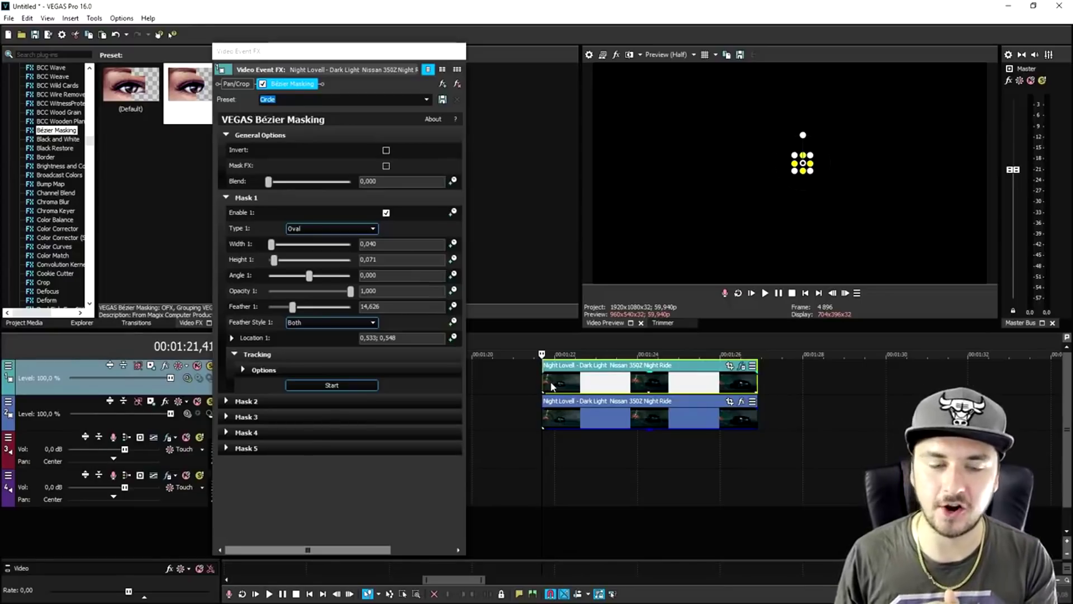
# - Motion-track the taillight mask along the moving car through the clip
pyautogui.click(323, 388)
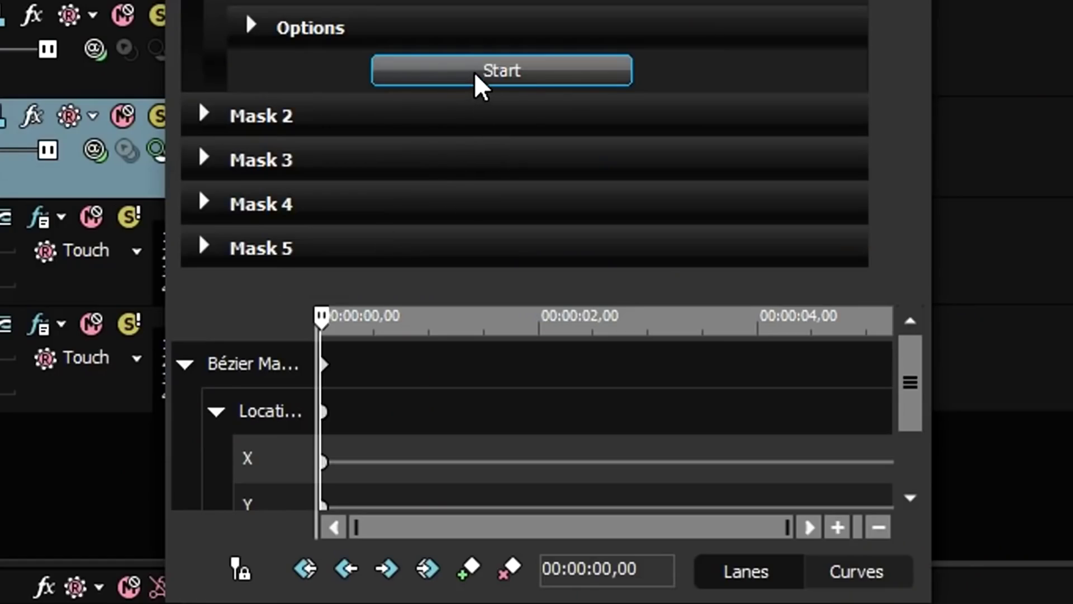
pyautogui.click(476, 76)
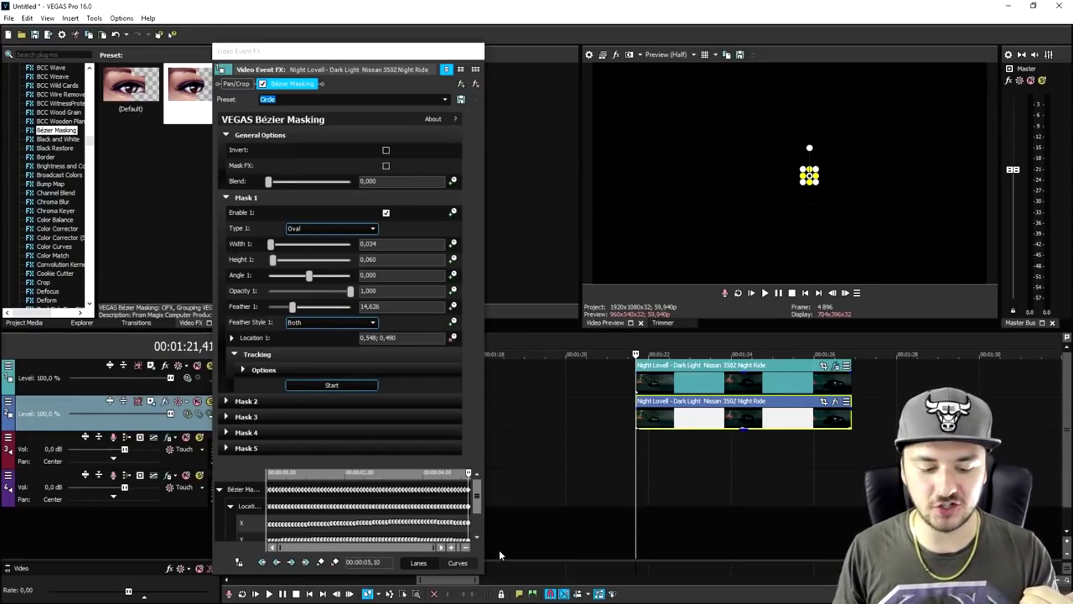
pyautogui.scroll(2, 343, 506)
pyautogui.scroll(-3, 475, 360)
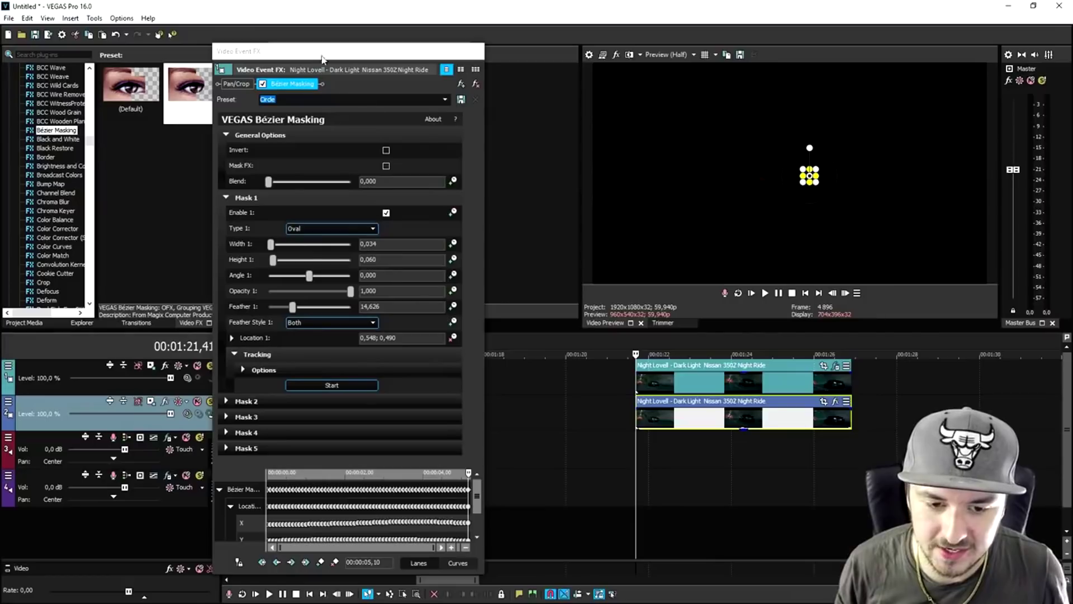
# - Close the effects window and raise the lower car clip's opacity to about 78%
pyautogui.click(478, 52)
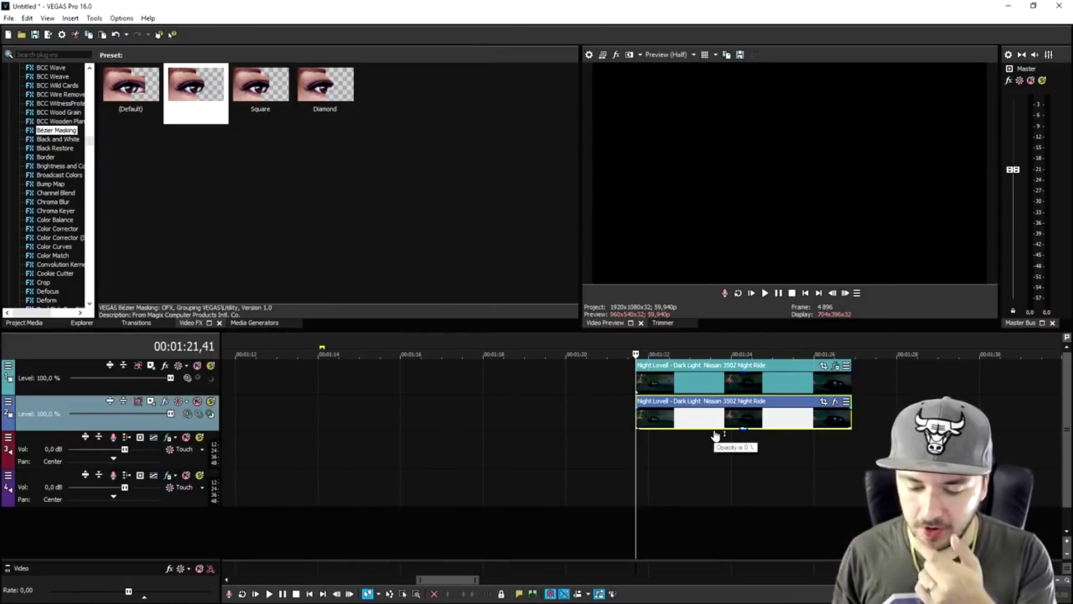
pyautogui.moveTo(715, 431); pyautogui.dragTo(717, 406)
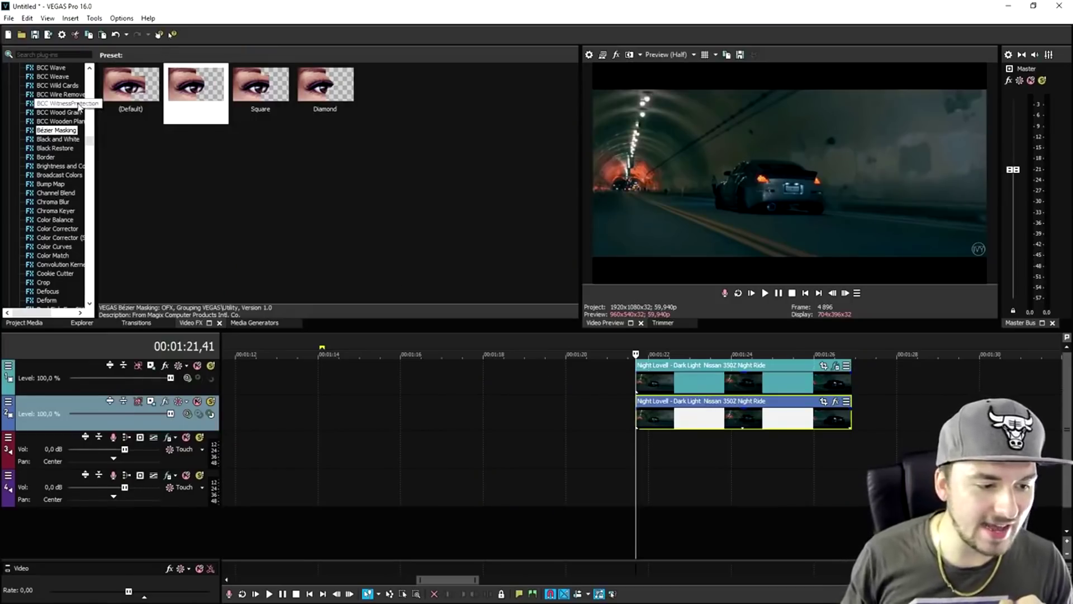
pyautogui.scroll(15, 78, 106)
# - Apply the default Brightness and Contrast preset to the car clip, with contrast 0.320 and brightness about 0.88
pyautogui.scroll(2, 78, 113)
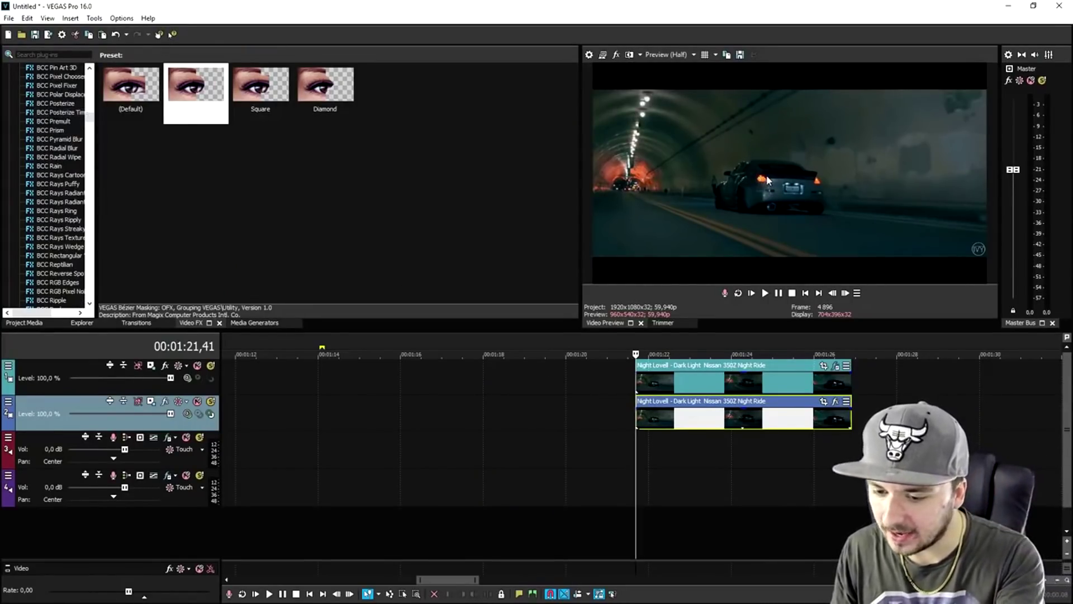
pyautogui.scroll(20, 62, 133)
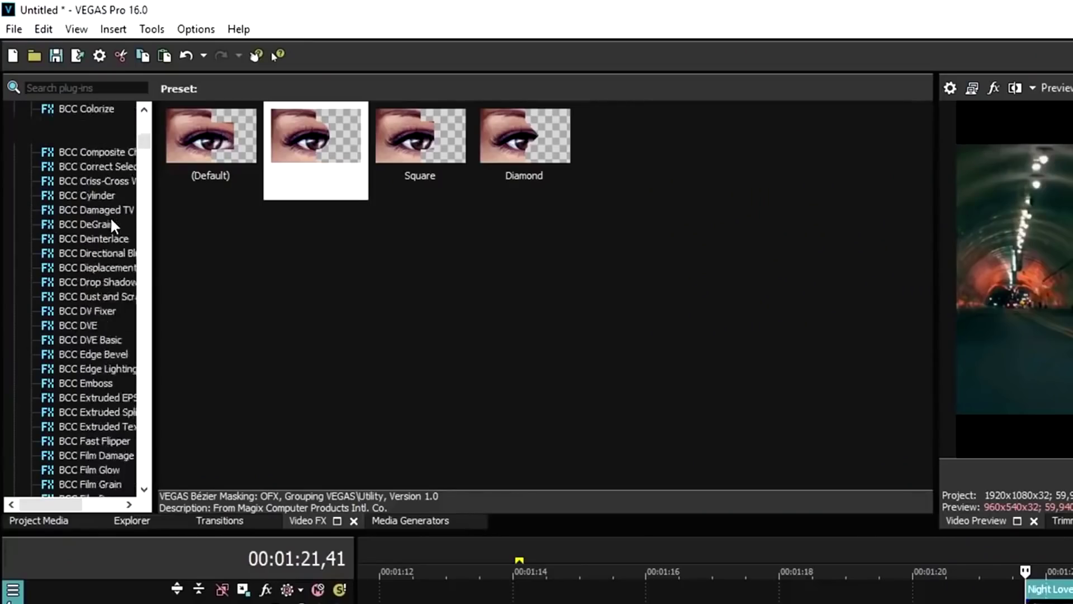
pyautogui.scroll(10, 112, 219)
pyautogui.scroll(-20, 112, 219)
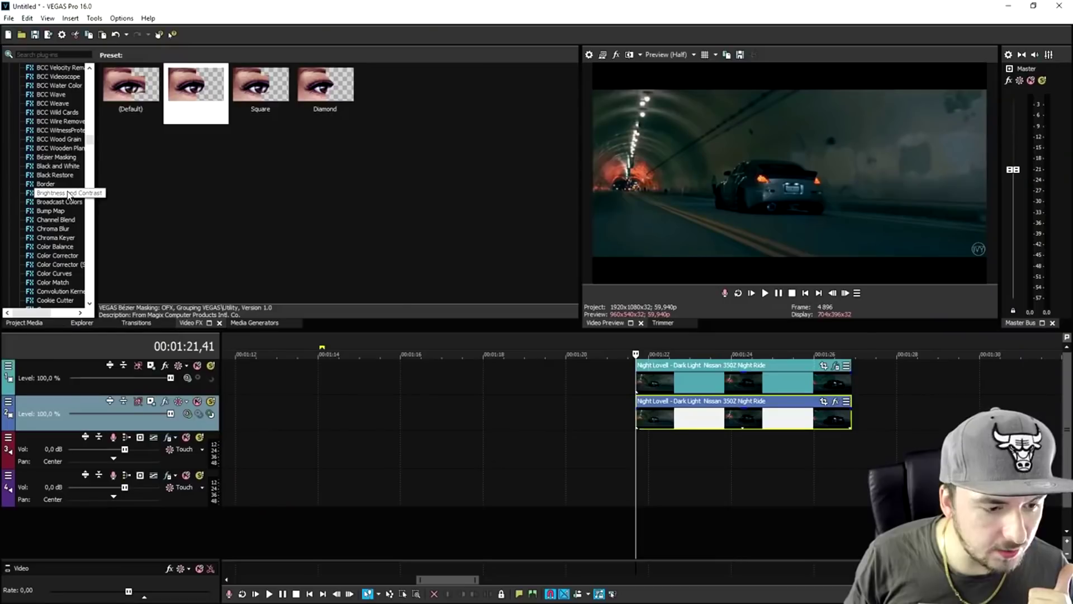
pyautogui.click(69, 194)
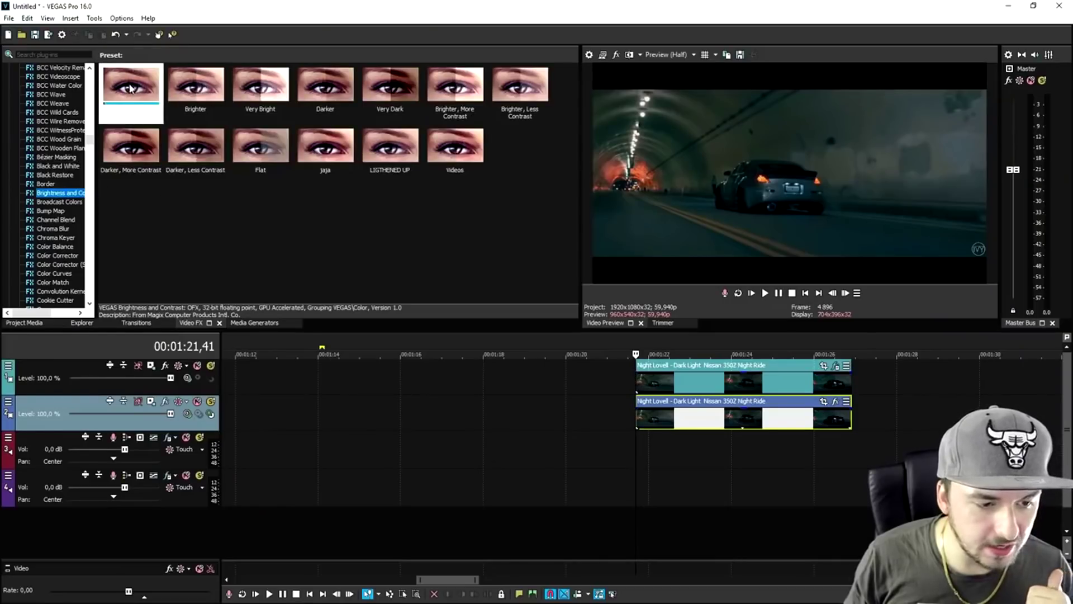
pyautogui.moveTo(129, 87); pyautogui.dragTo(577, 304)
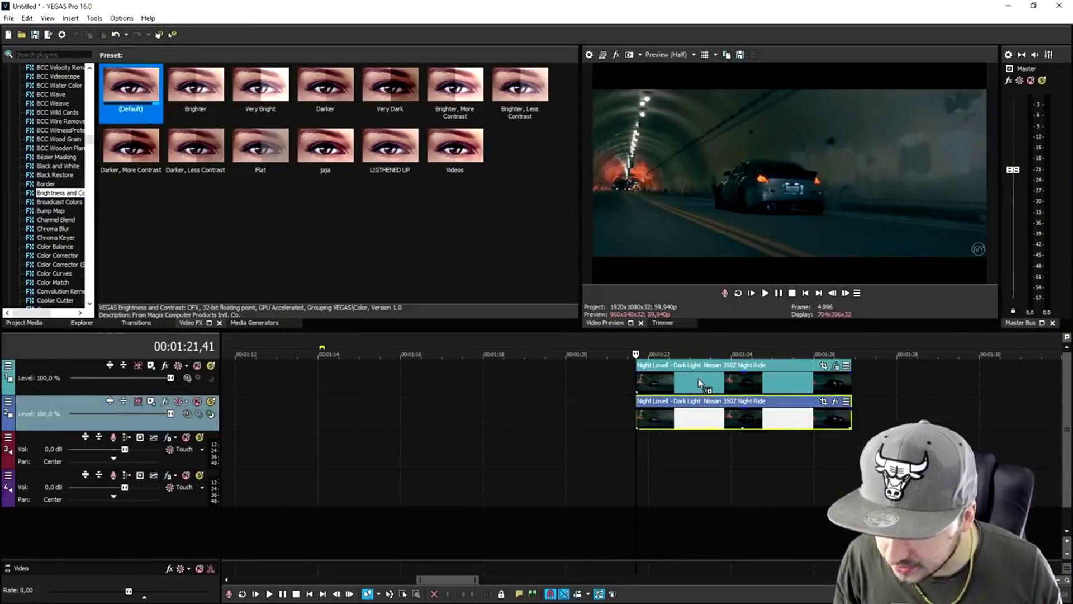
pyautogui.moveTo(698, 378); pyautogui.dragTo(698, 378)
pyautogui.moveTo(316, 131); pyautogui.dragTo(329, 132)
pyautogui.moveTo(465, 230); pyautogui.dragTo(580, 244)
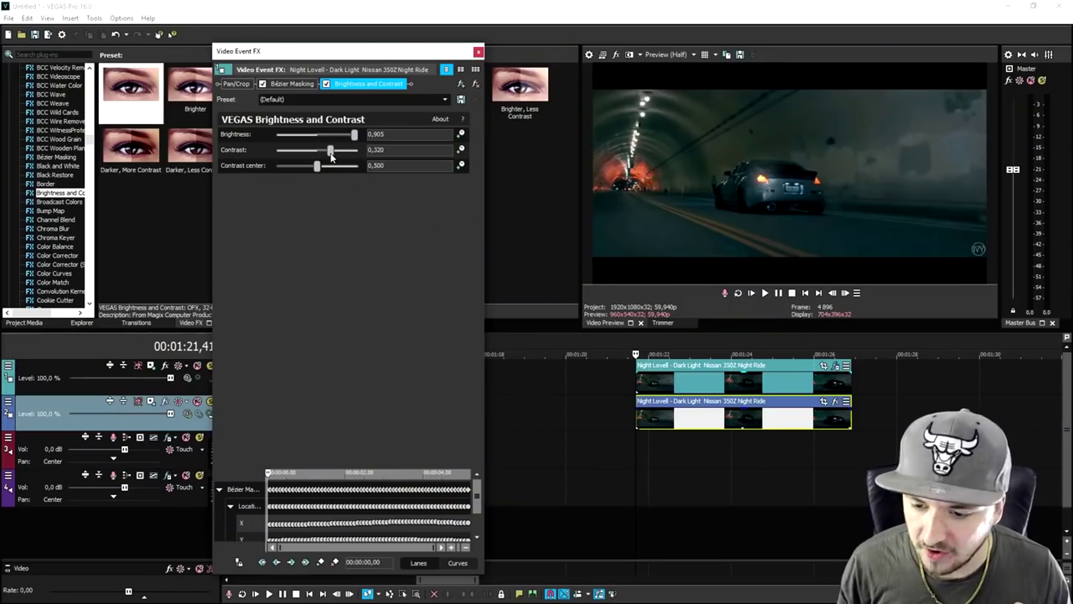
# - Raise the night car clip's contrast to 0.755, keeping brightness at 0.905
pyautogui.moveTo(344, 157); pyautogui.dragTo(352, 158)
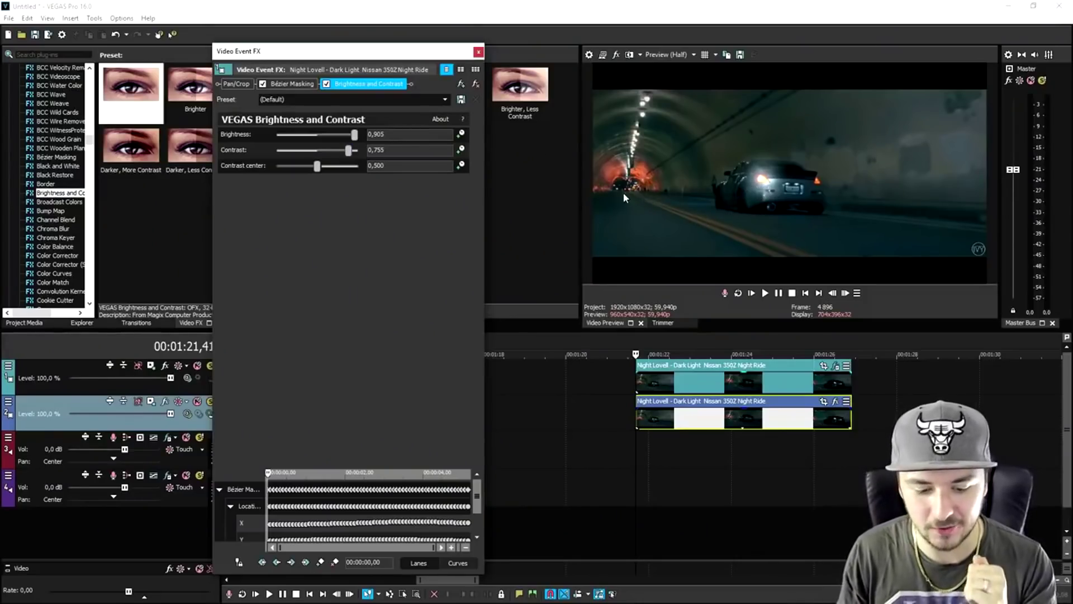
pyautogui.click(636, 345)
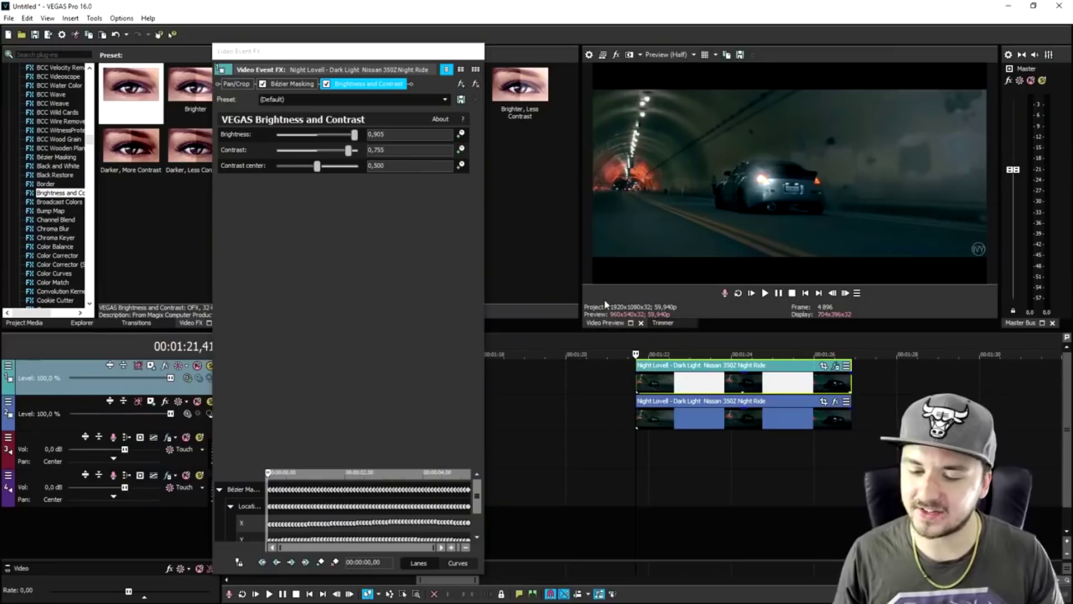
# - Close the effects window and select the MVI_0001 event about six seconds in
pyautogui.click(479, 51)
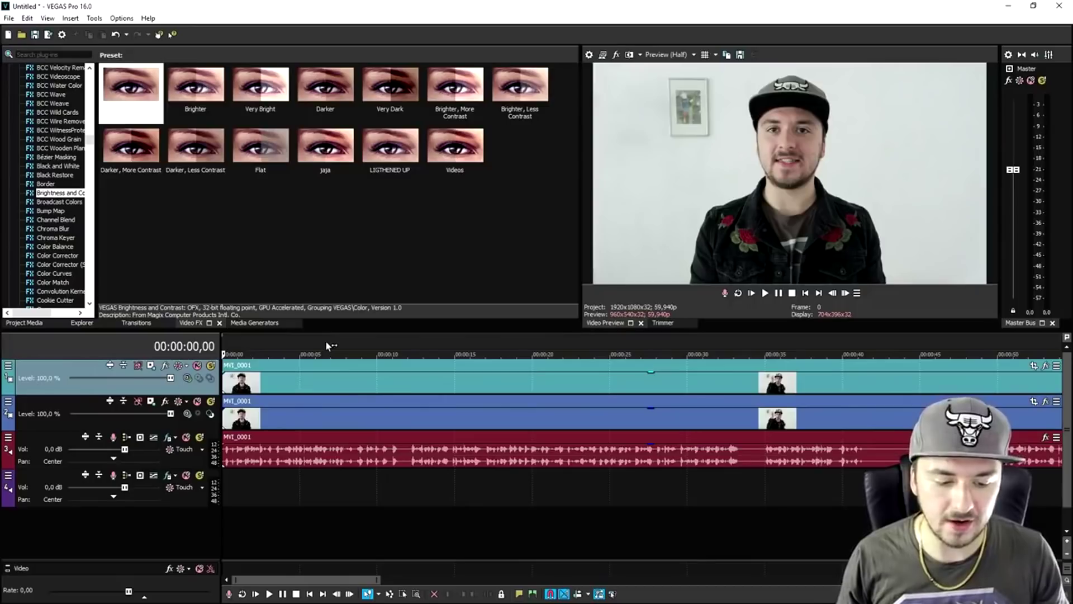
pyautogui.click(326, 340)
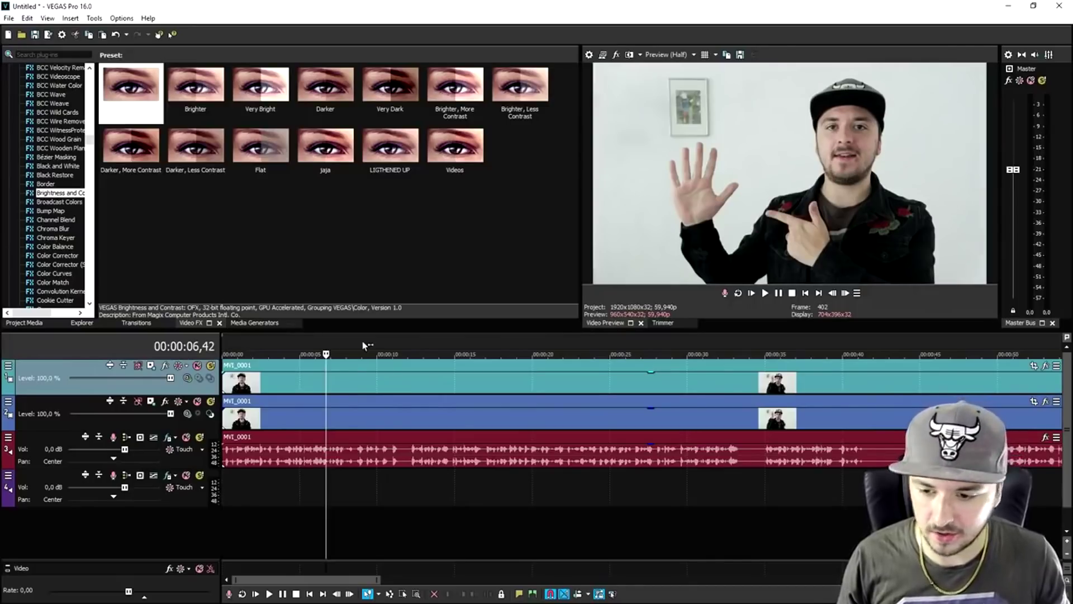
pyautogui.click(366, 339)
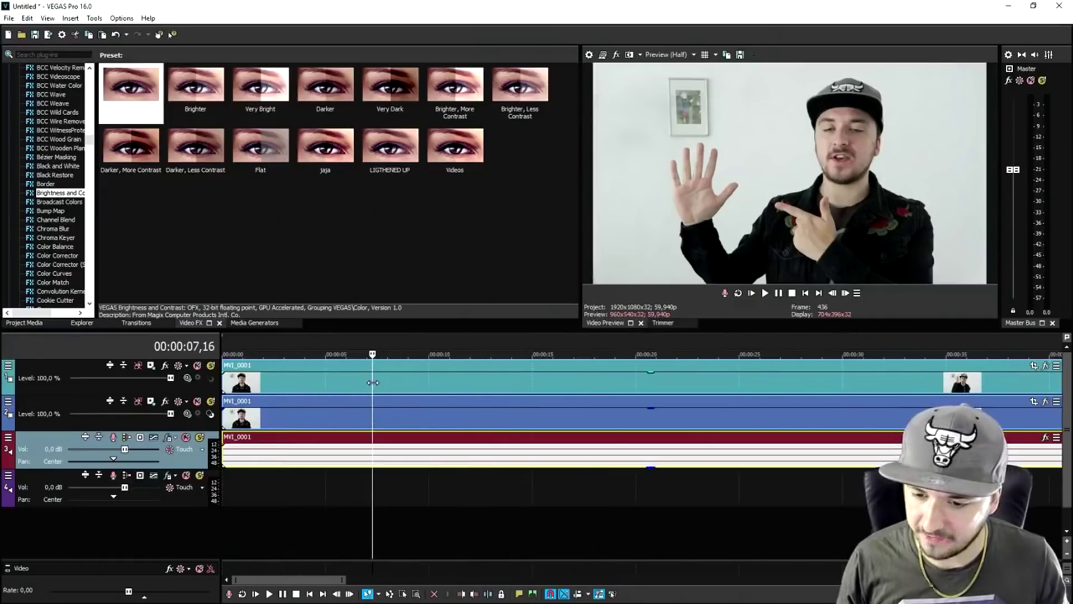
pyautogui.click(373, 382)
# - Play the talking-head clip to the raised hand and select the middle hand-raise event
pyautogui.press('space')
pyautogui.scroll(2, 491, 386)
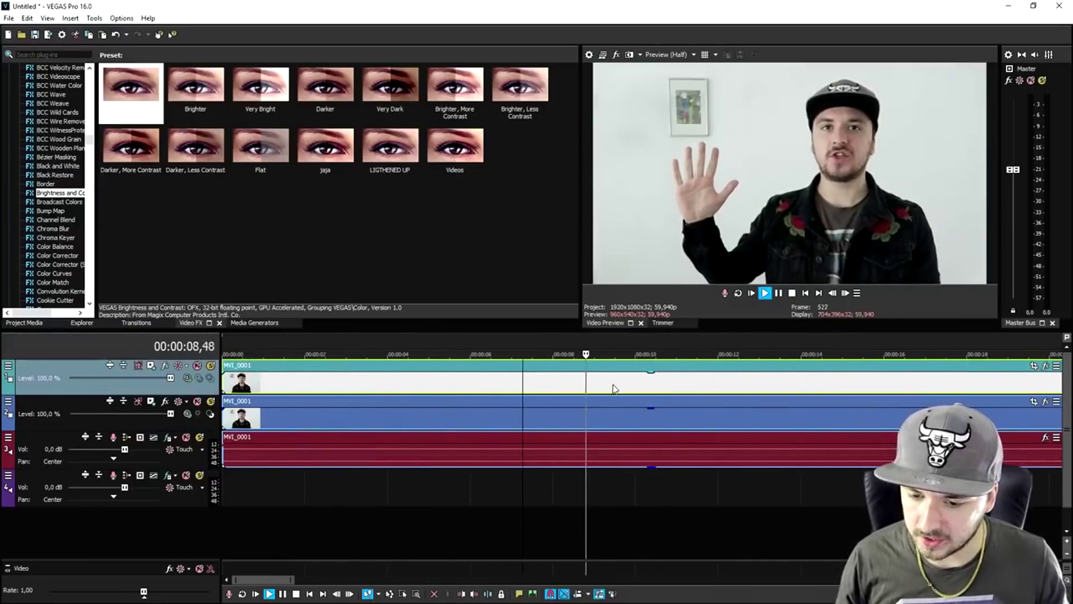
pyautogui.click(656, 389)
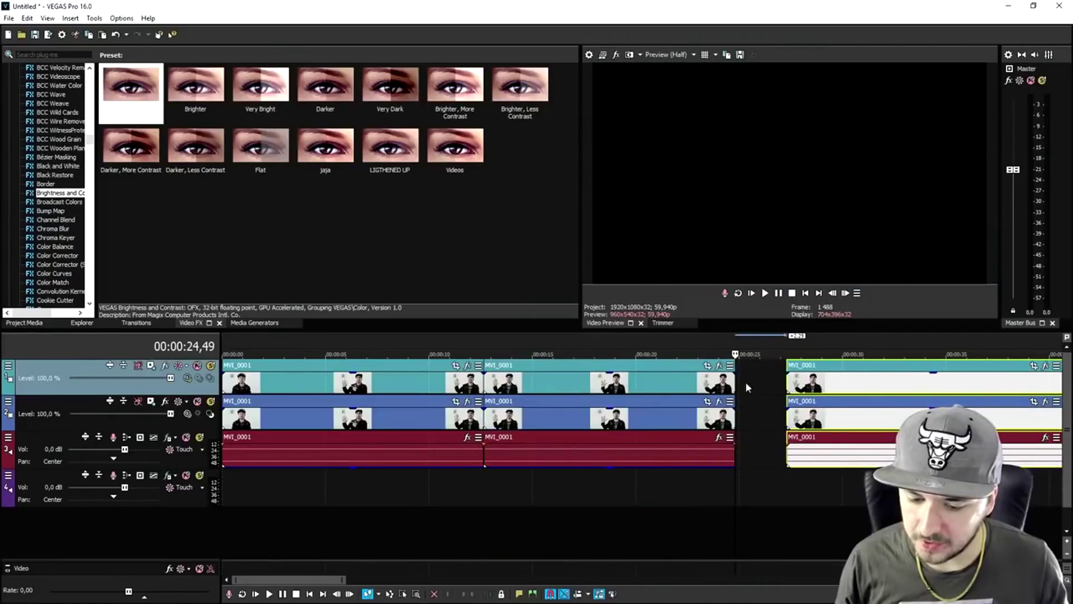
pyautogui.click(642, 389)
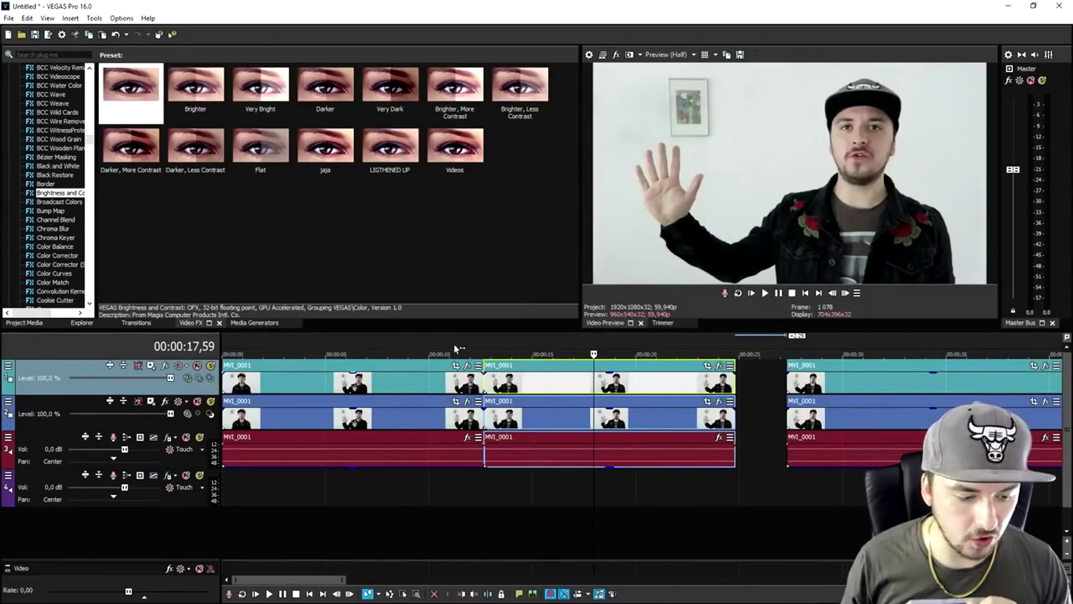
# - Apply the default Bézier Masking preset to the hand-raise event on the second track
pyautogui.scroll(10, 61, 177)
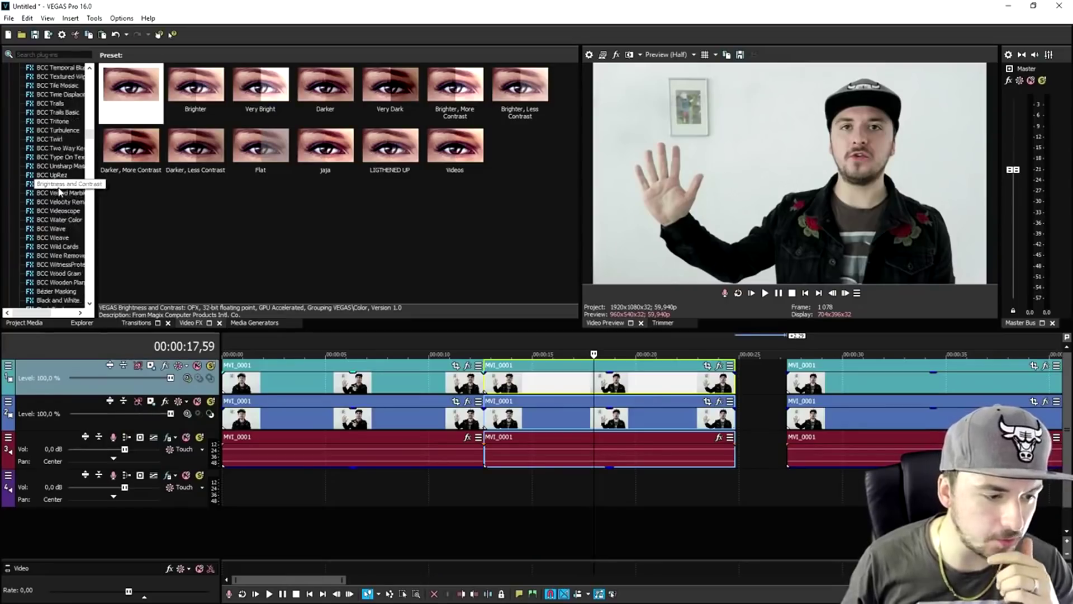
pyautogui.scroll(-12, 62, 177)
pyautogui.click(56, 129)
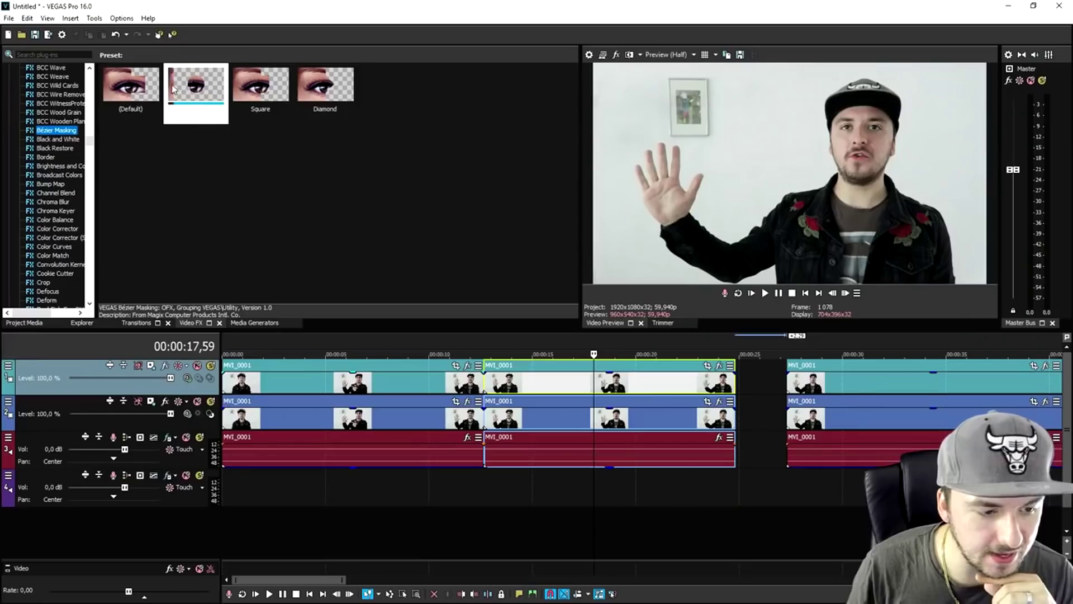
pyautogui.click(129, 84)
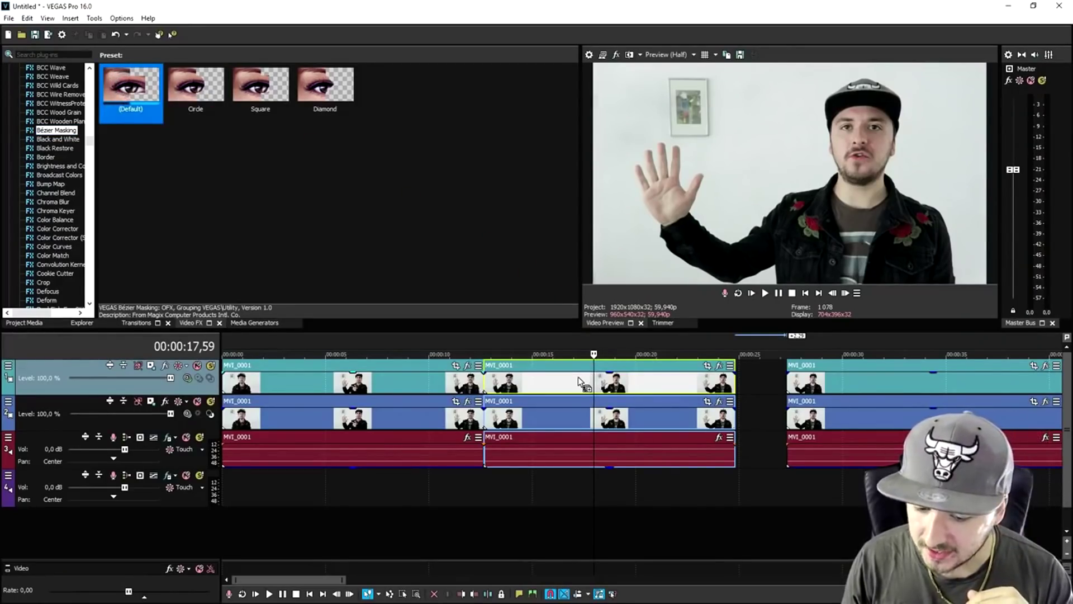
pyautogui.moveTo(579, 379); pyautogui.dragTo(580, 380)
pyautogui.click(649, 412)
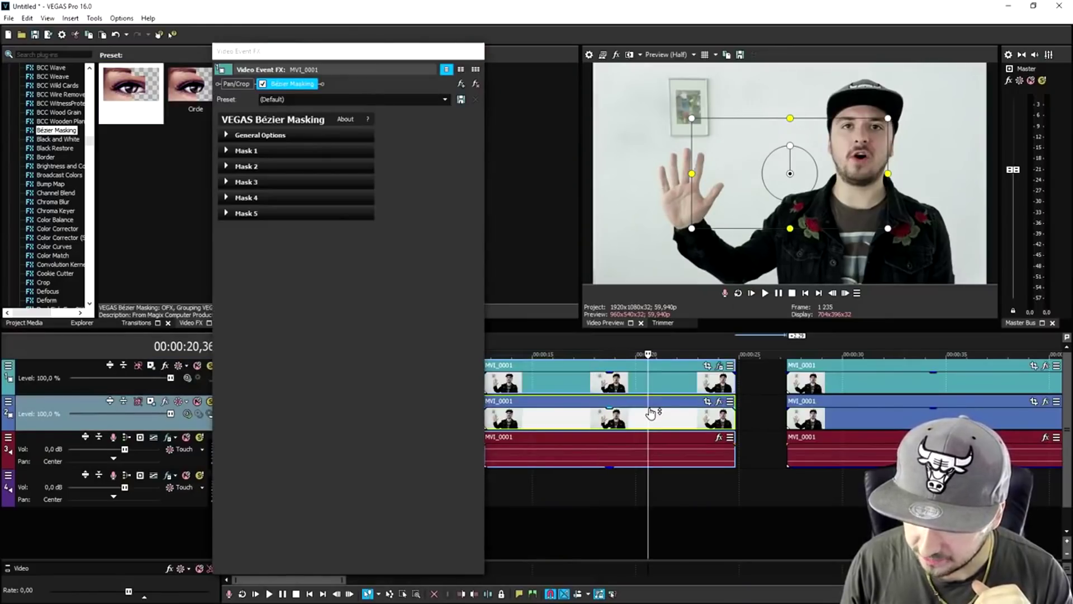
# - Fit the rectangle mask over the raised hand and motion-track it through the event
pyautogui.moveTo(888, 118); pyautogui.dragTo(856, 138)
pyautogui.moveTo(835, 174); pyautogui.dragTo(689, 182)
pyautogui.moveTo(719, 216); pyautogui.dragTo(727, 229)
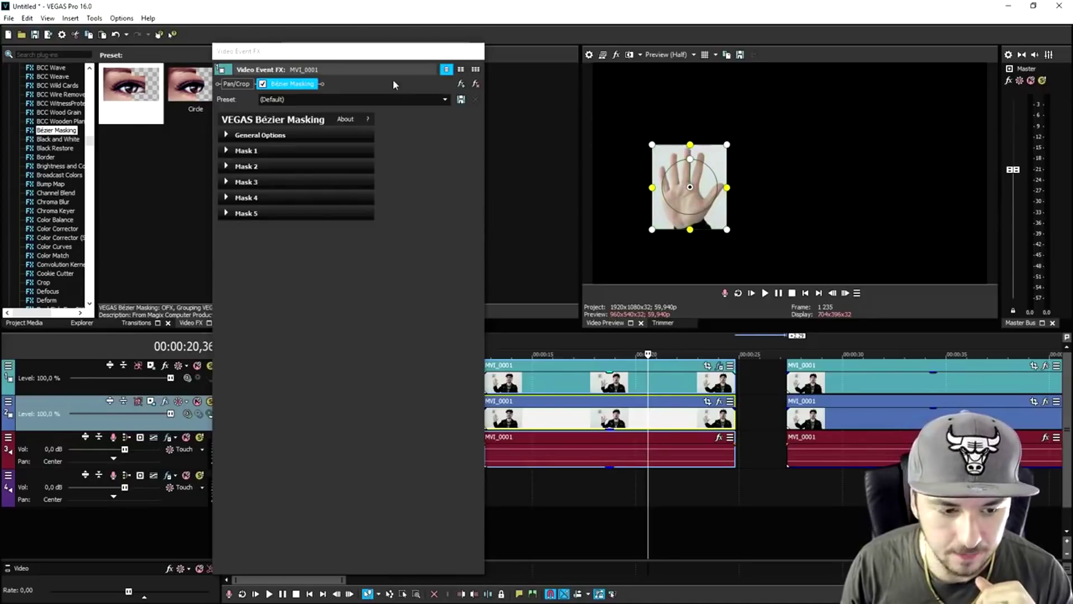
pyautogui.click(227, 150)
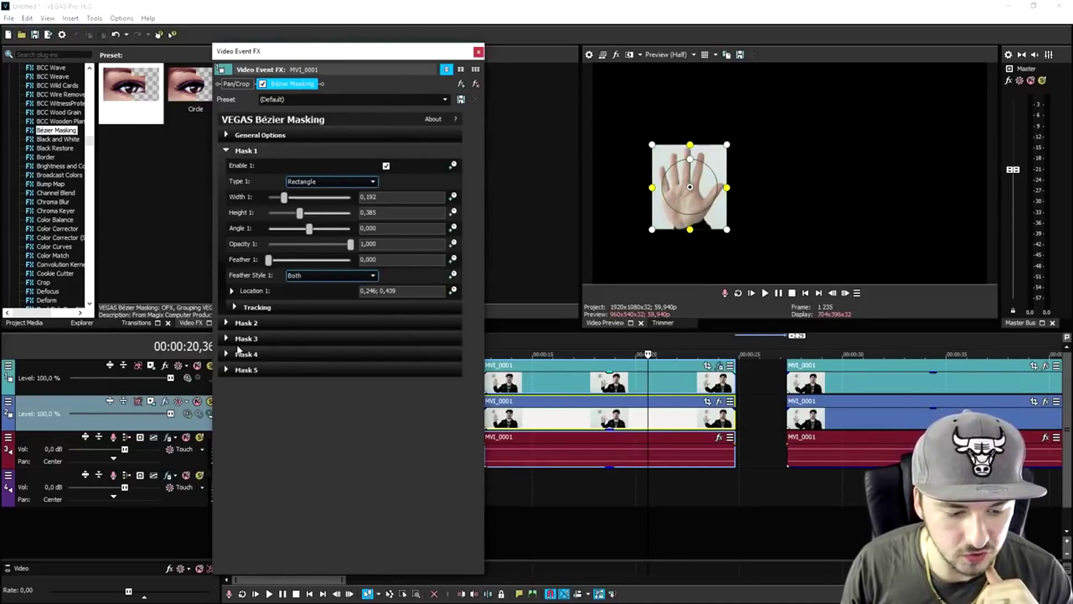
pyautogui.click(236, 306)
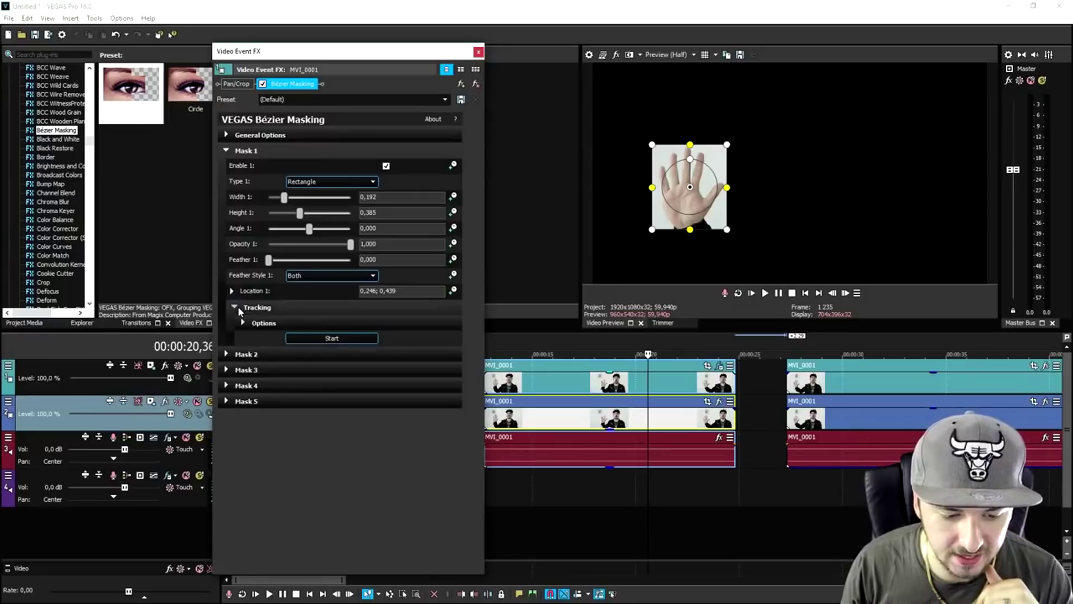
pyautogui.click(330, 339)
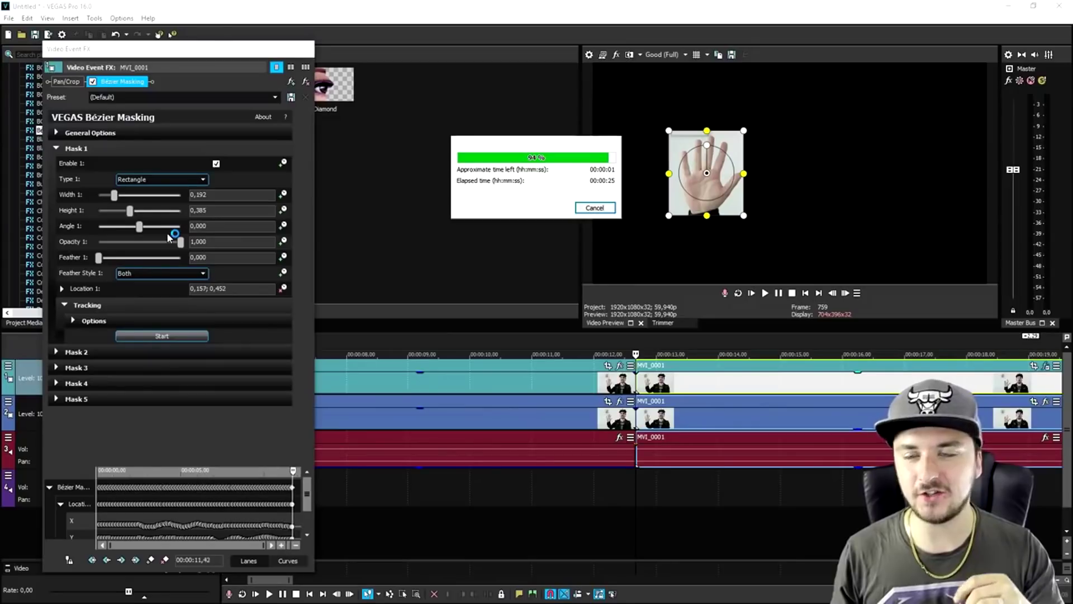
# - Apply the Gaussian Blur Light Blur preset to the masked MVI_0001 hand event
pyautogui.click(309, 50)
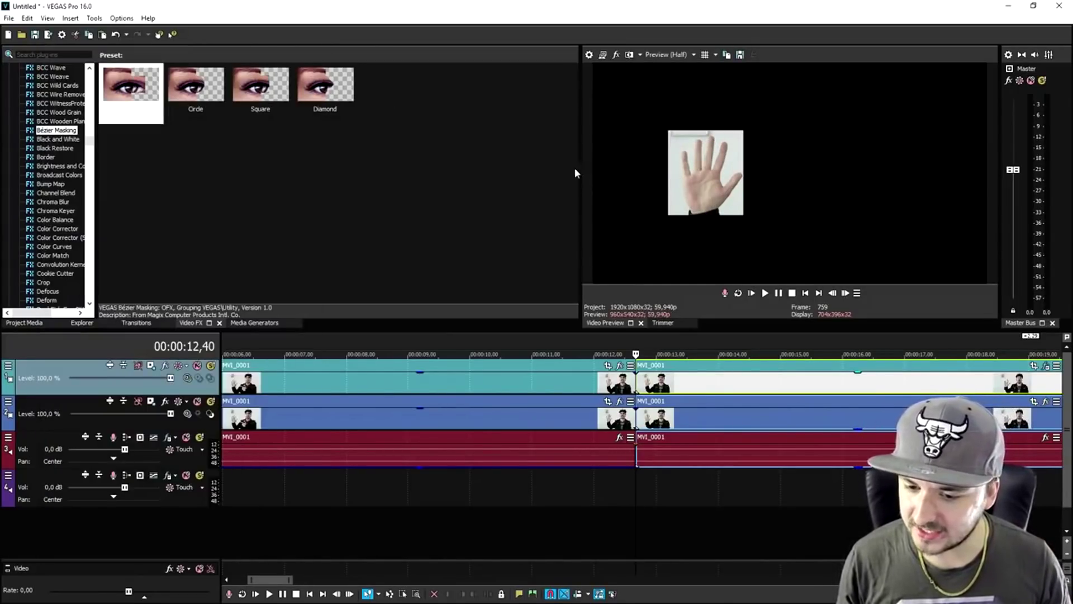
pyautogui.click(731, 435)
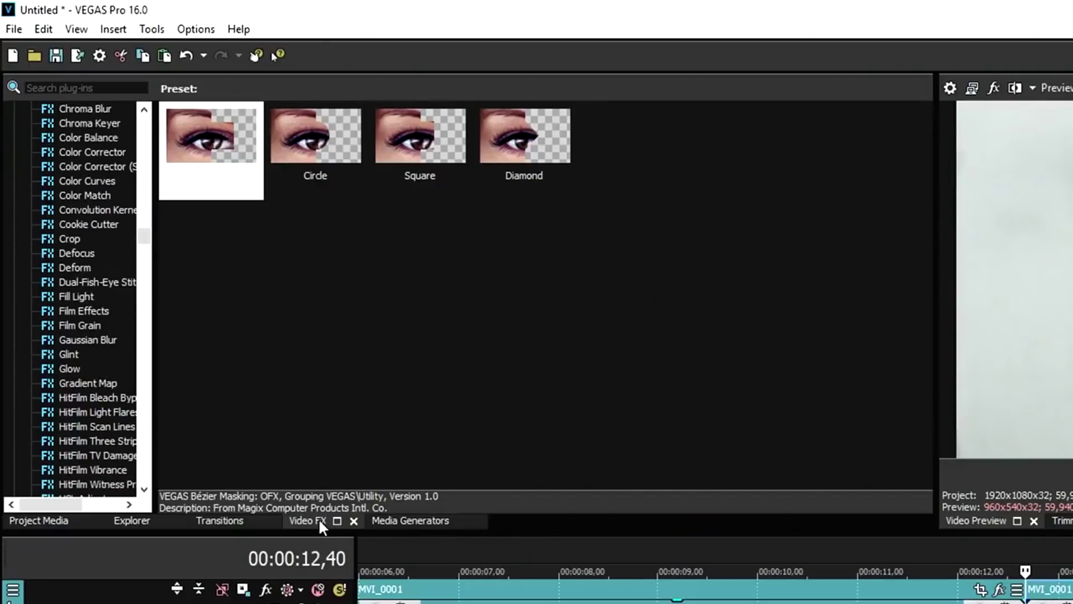
pyautogui.click(99, 337)
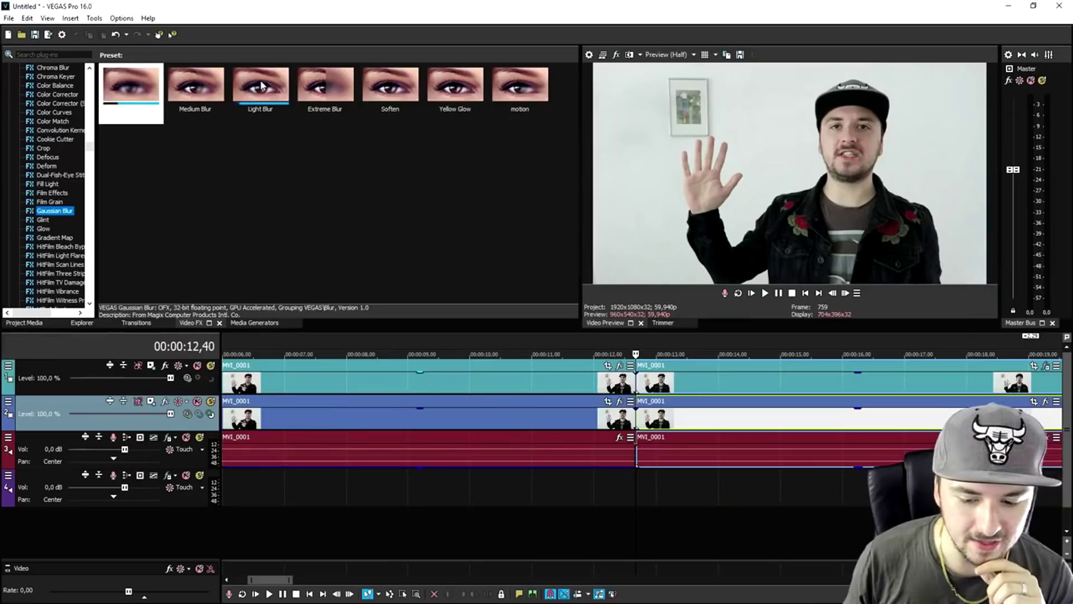
pyautogui.click(420, 137)
pyautogui.moveTo(762, 374); pyautogui.dragTo(740, 379)
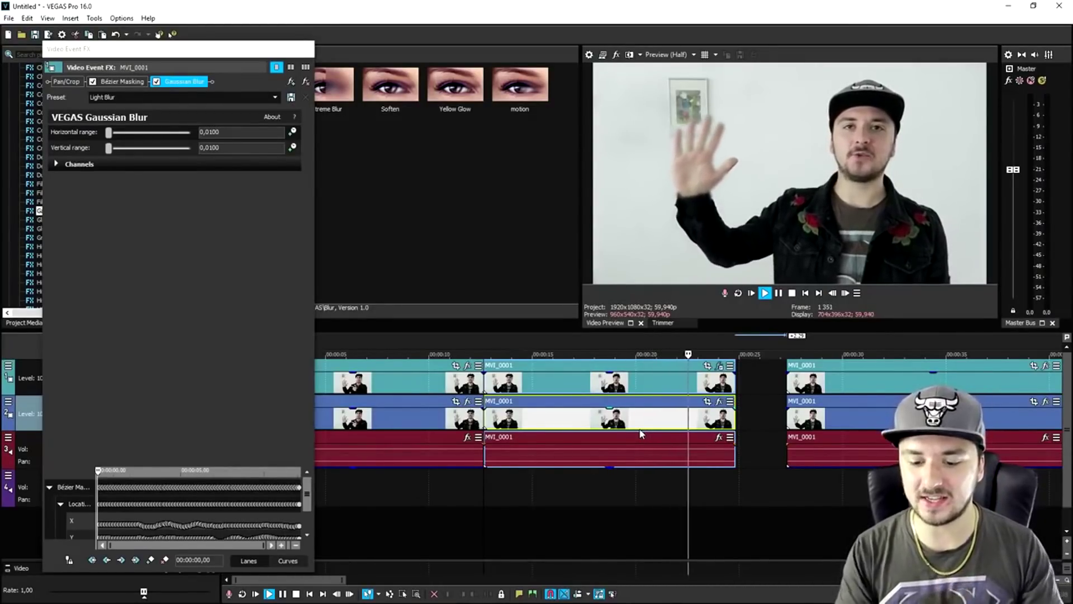
# - Zoom the timeline out and place the cursor at the start of the Night Lovell car clip
pyautogui.scroll(-2, 870, 413)
pyautogui.scroll(-3, 800, 373)
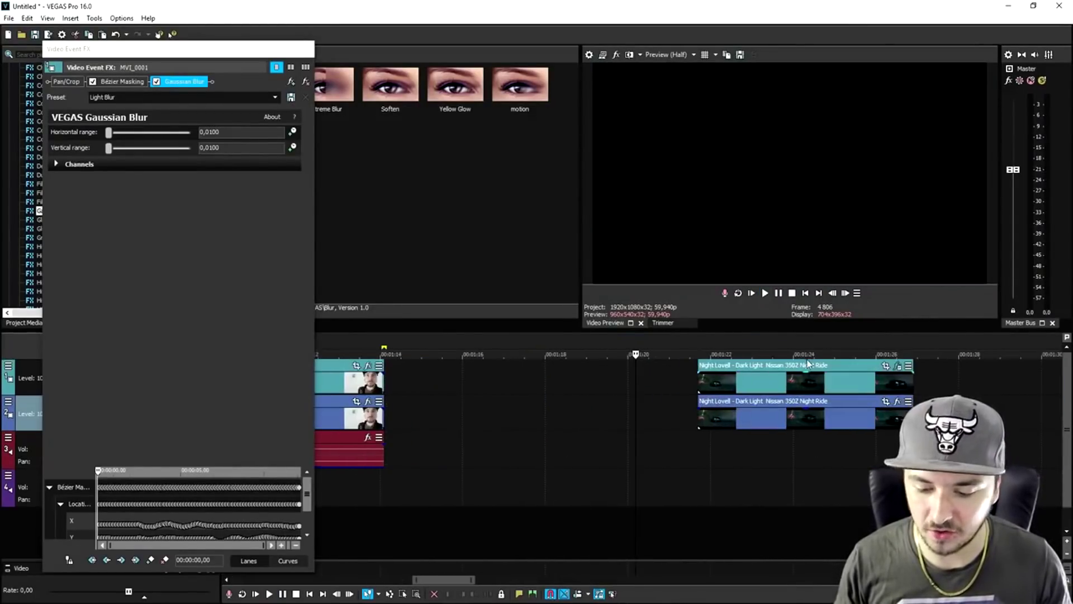
pyautogui.click(699, 411)
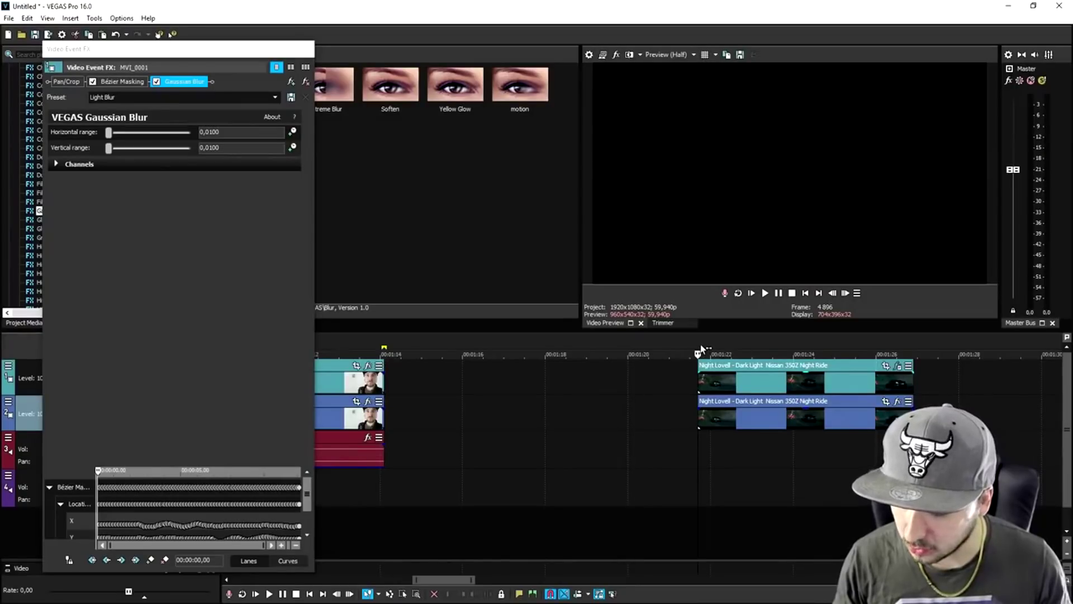
pyautogui.scroll(3, 779, 416)
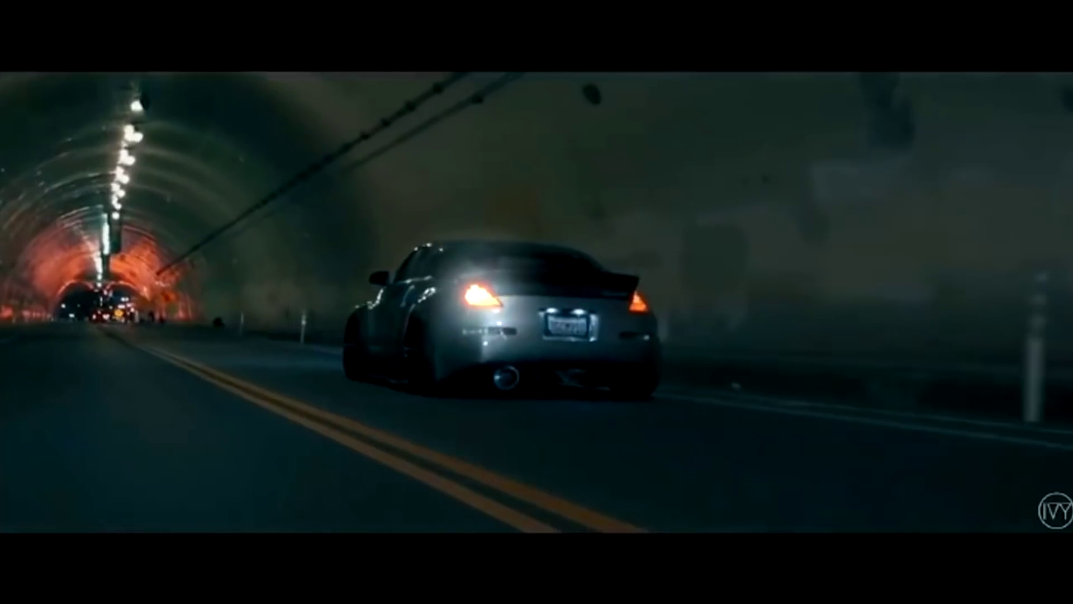